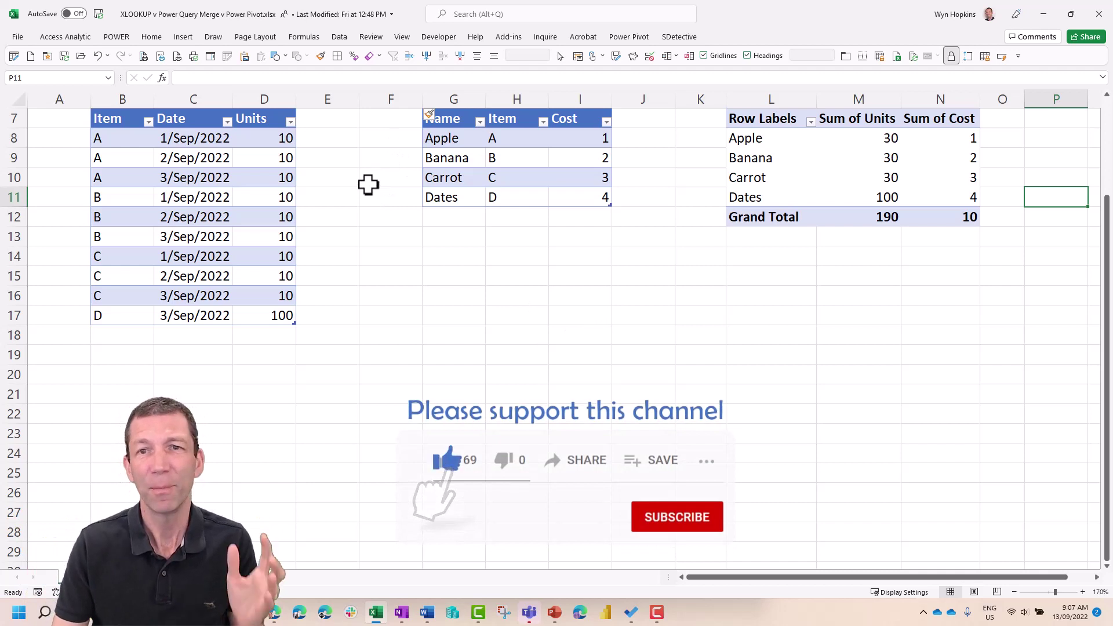
# Step: Review the pivot's fields, then select item A's three entries and units to check their total
pyautogui.click(952, 145)
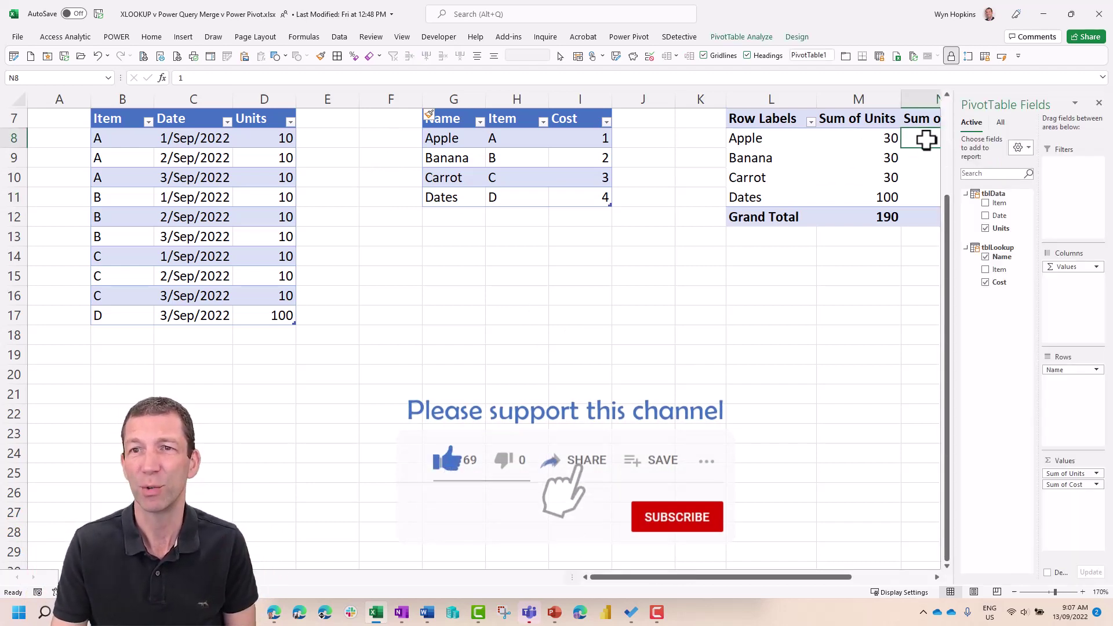
pyautogui.click(905, 250)
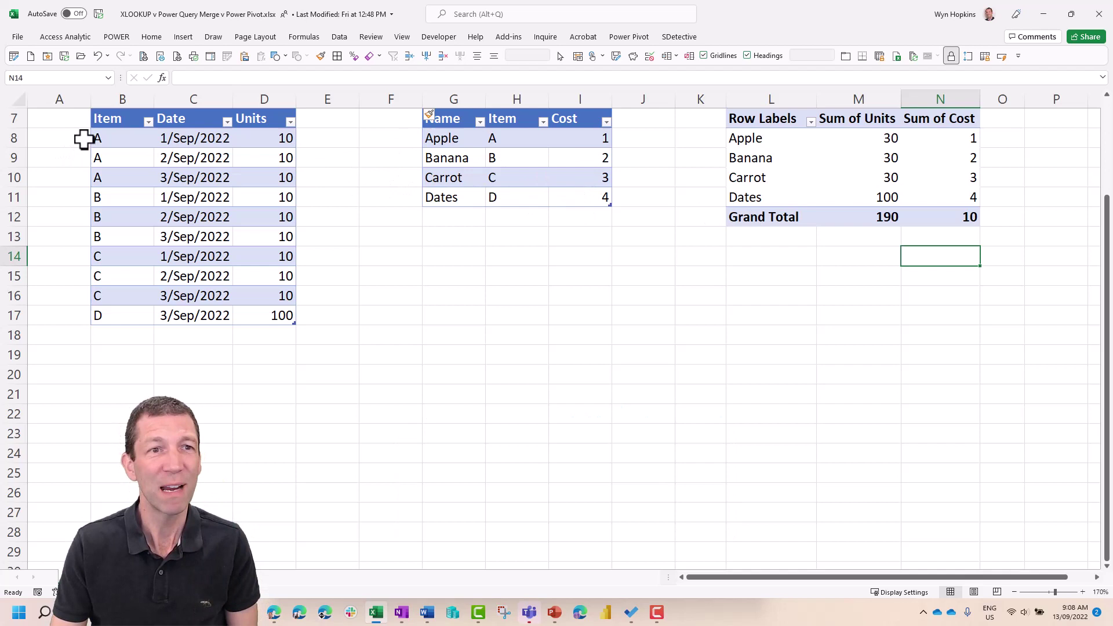
pyautogui.moveTo(123, 139); pyautogui.dragTo(119, 177)
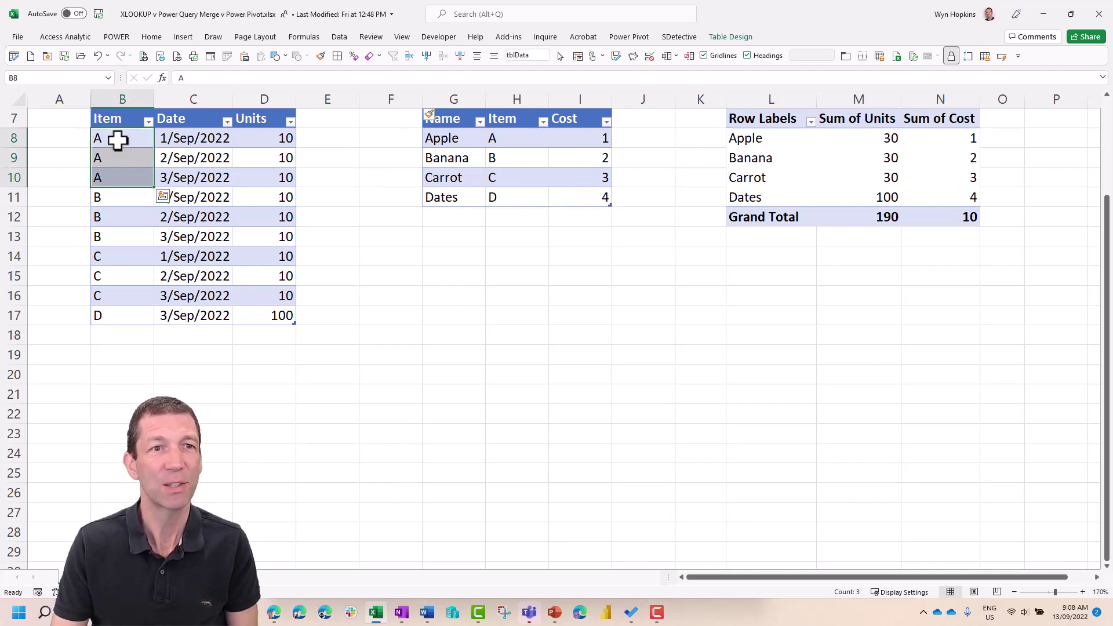
pyautogui.moveTo(263, 141); pyautogui.dragTo(264, 175)
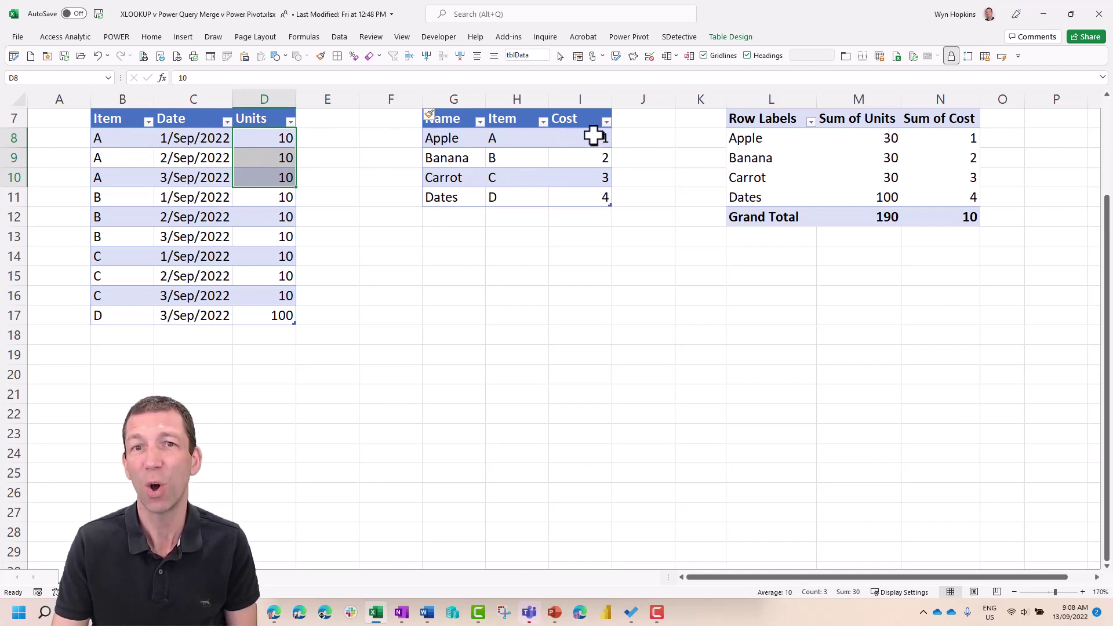
pyautogui.moveTo(963, 140)
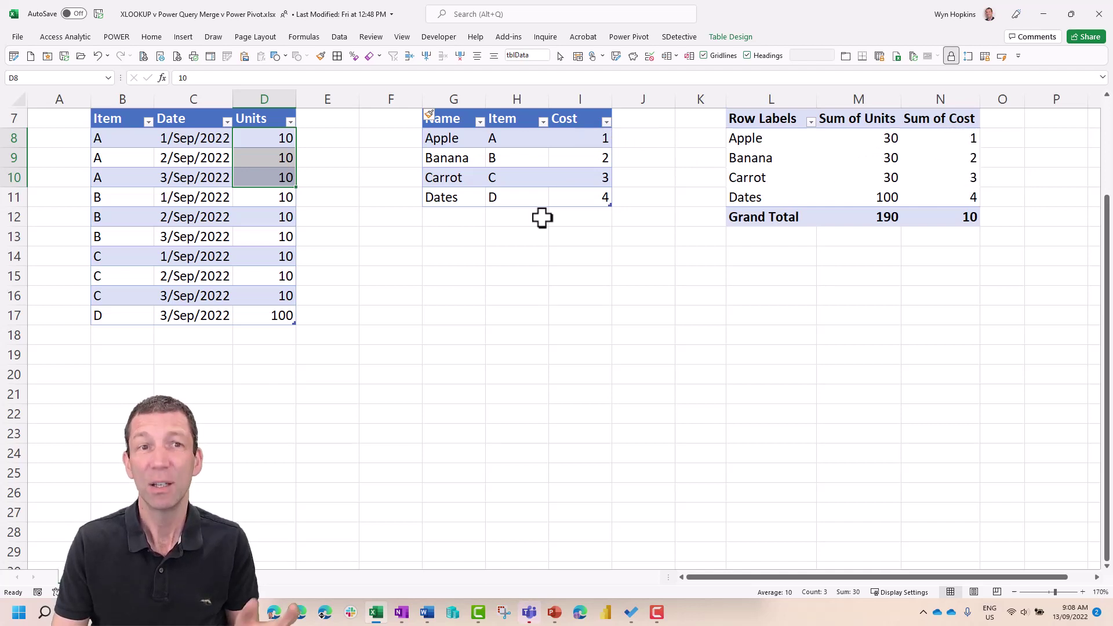
pyautogui.click(329, 140)
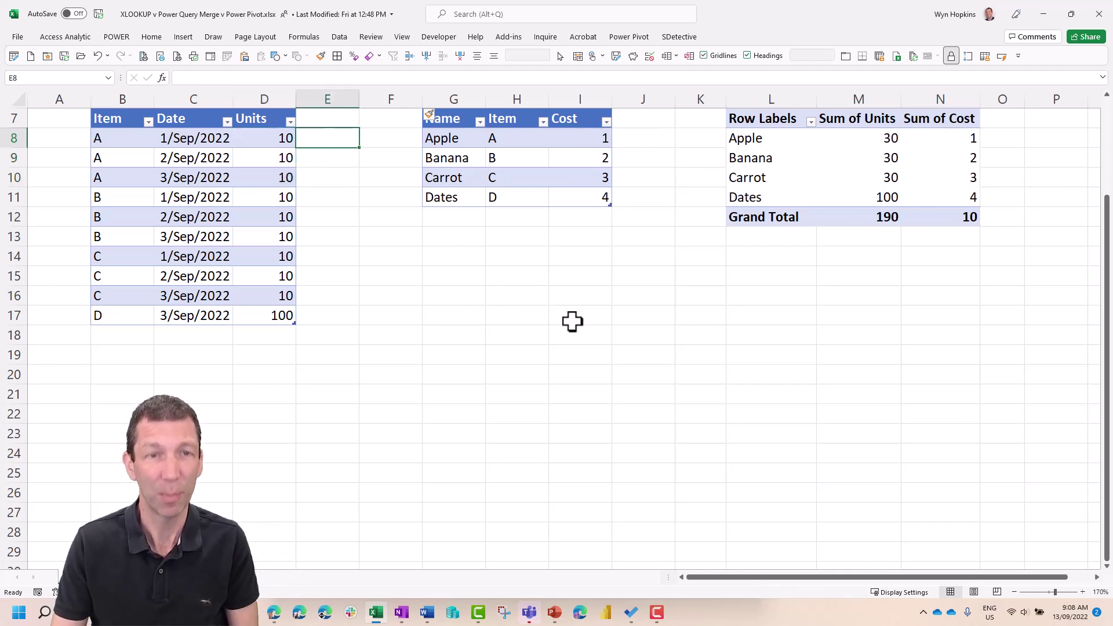
pyautogui.write('=xl')
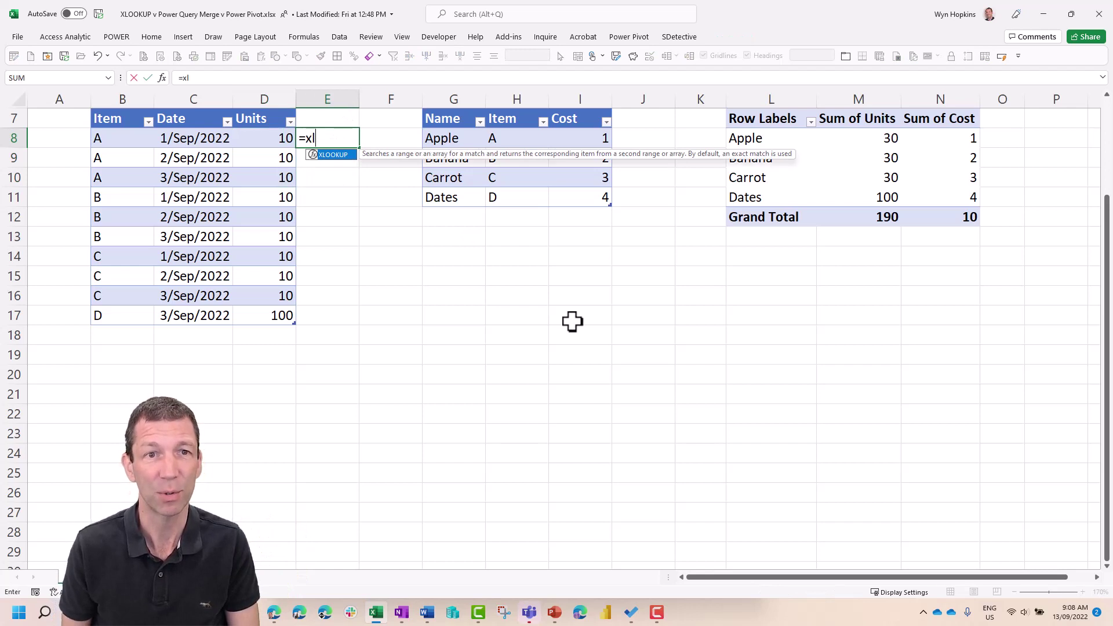
pyautogui.press('Tab')
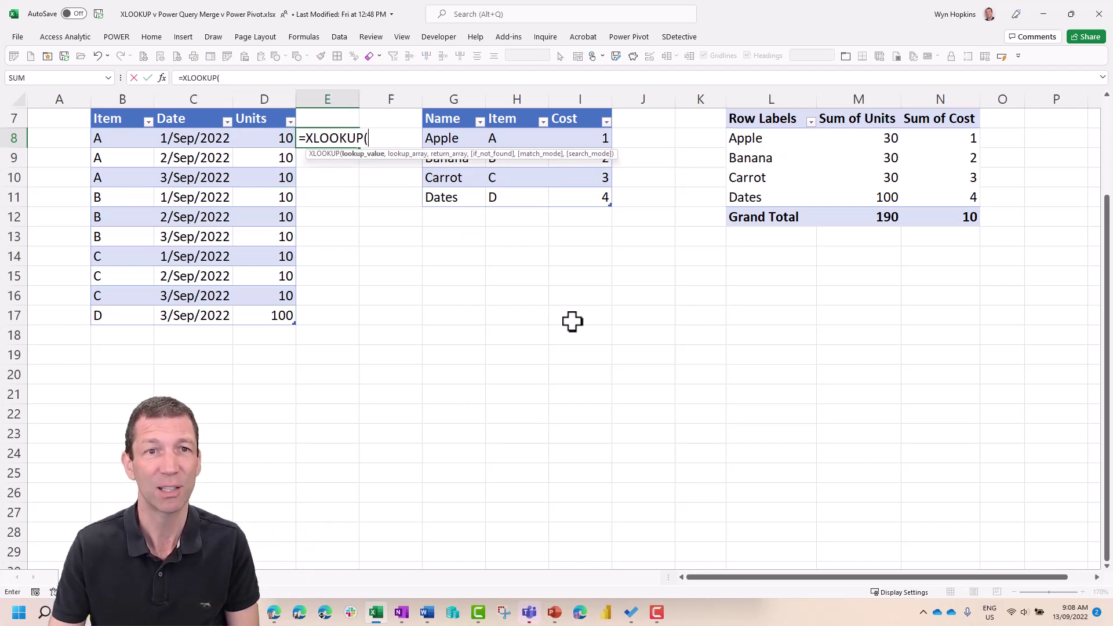
pyautogui.click(130, 140)
pyautogui.write(',')
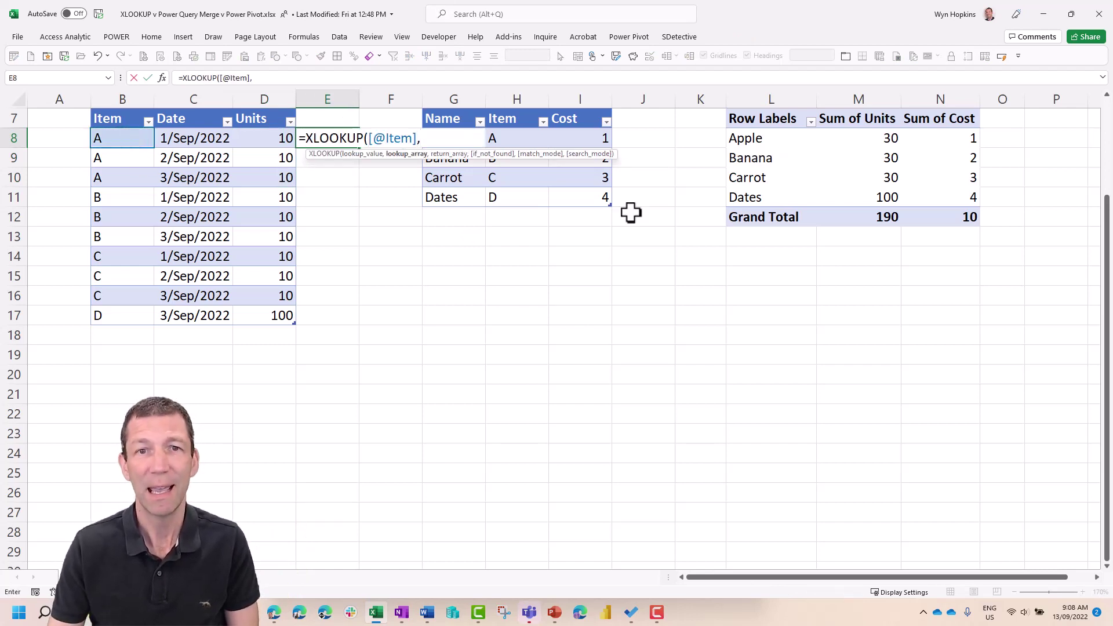
pyautogui.click(510, 198)
pyautogui.hotkey('ctrl', 'shift', 'Up')
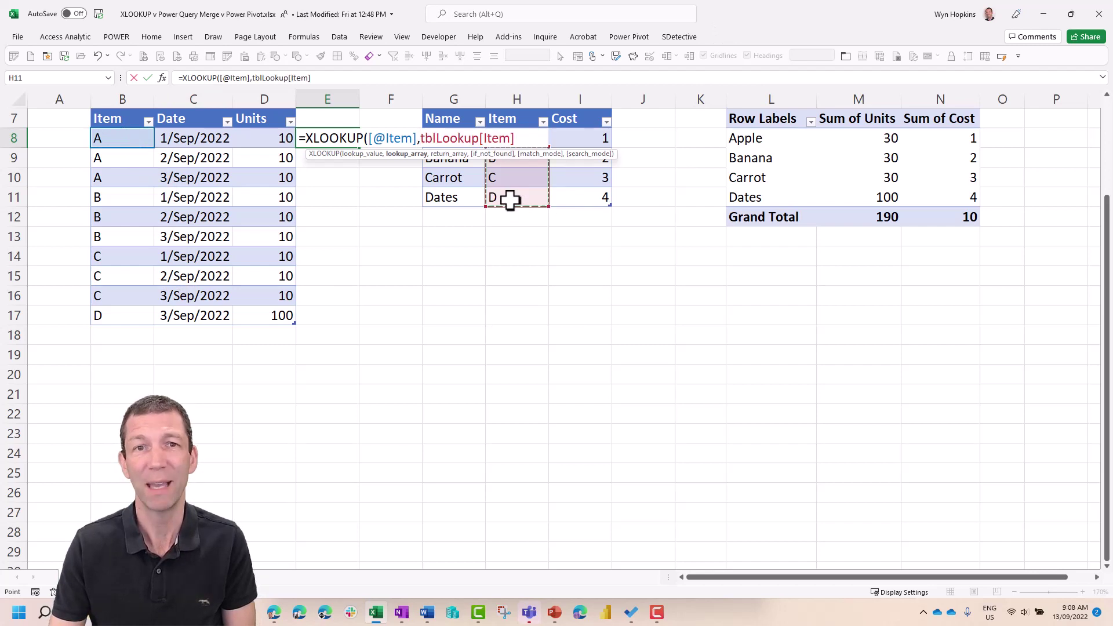
pyautogui.write(',')
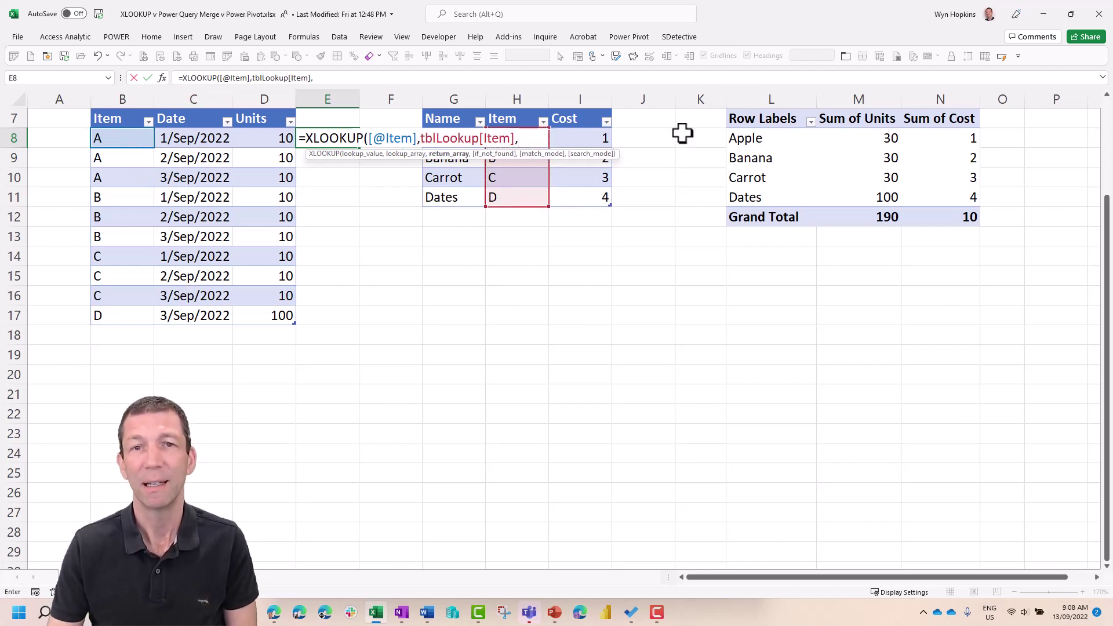
pyautogui.click(580, 183)
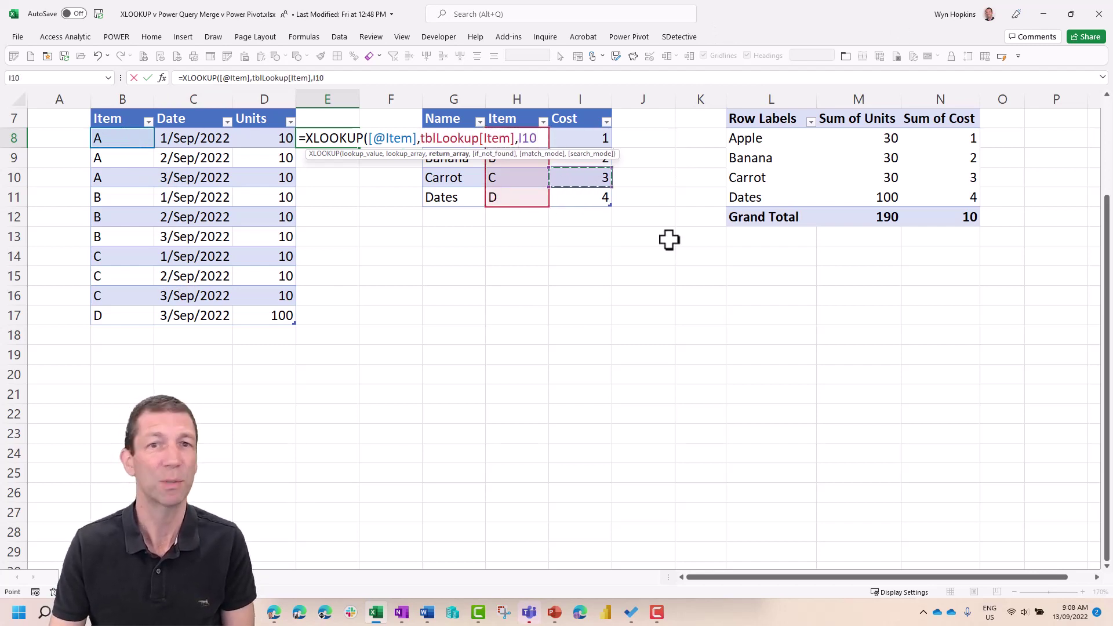
pyautogui.hotkey('ctrl', 'space')
pyautogui.hotkey('ctrl', 'Return')
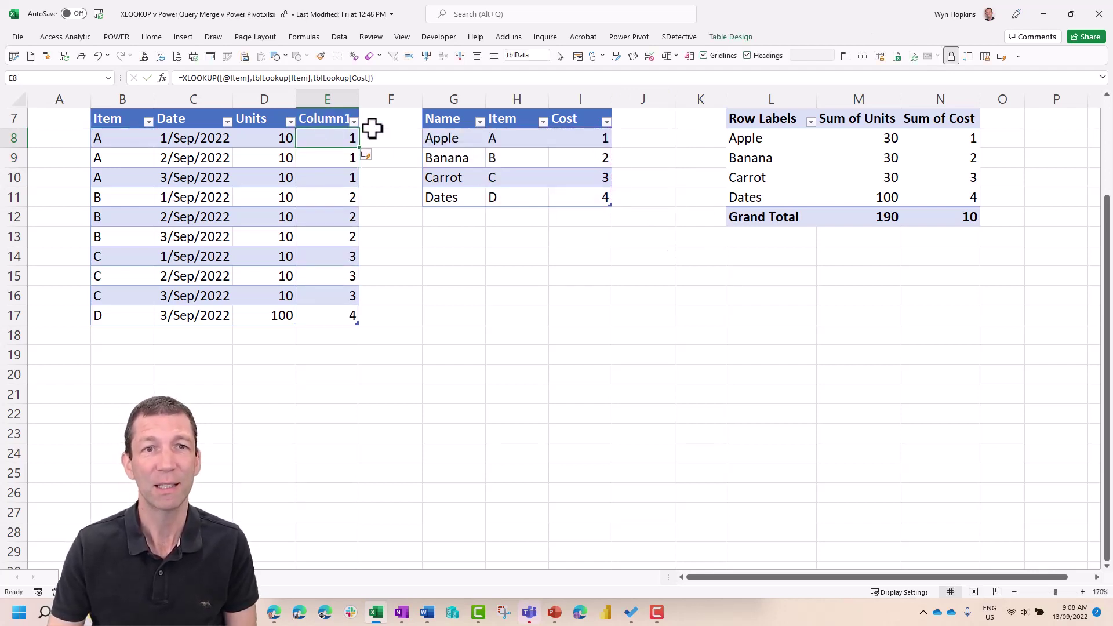
pyautogui.click(391, 99)
pyautogui.rightClick(391, 100)
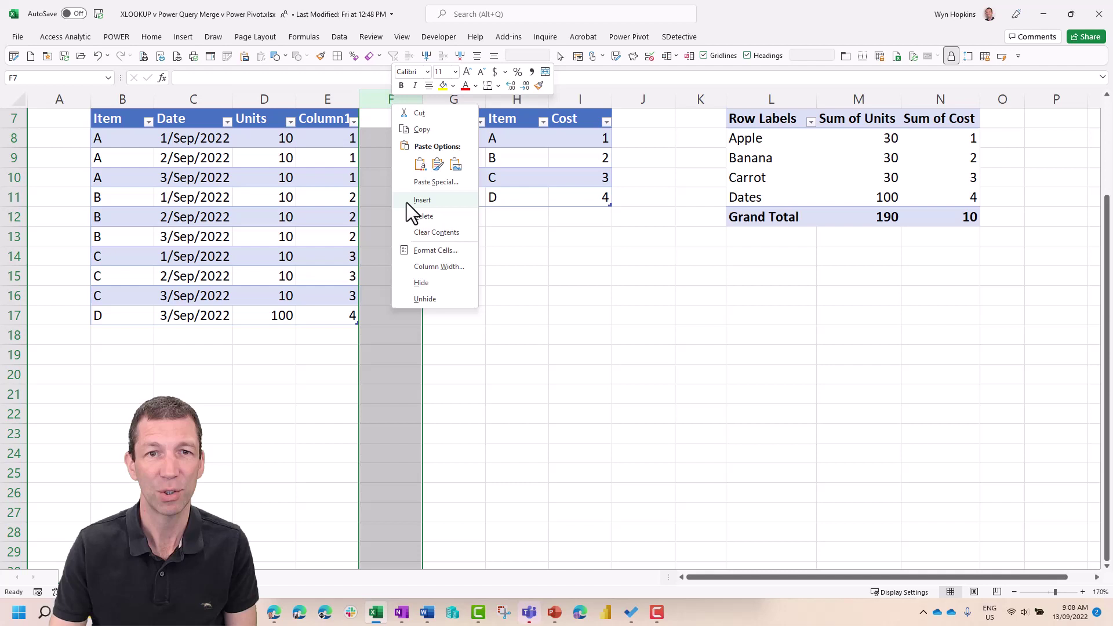
pyautogui.click(407, 209)
pyautogui.click(388, 140)
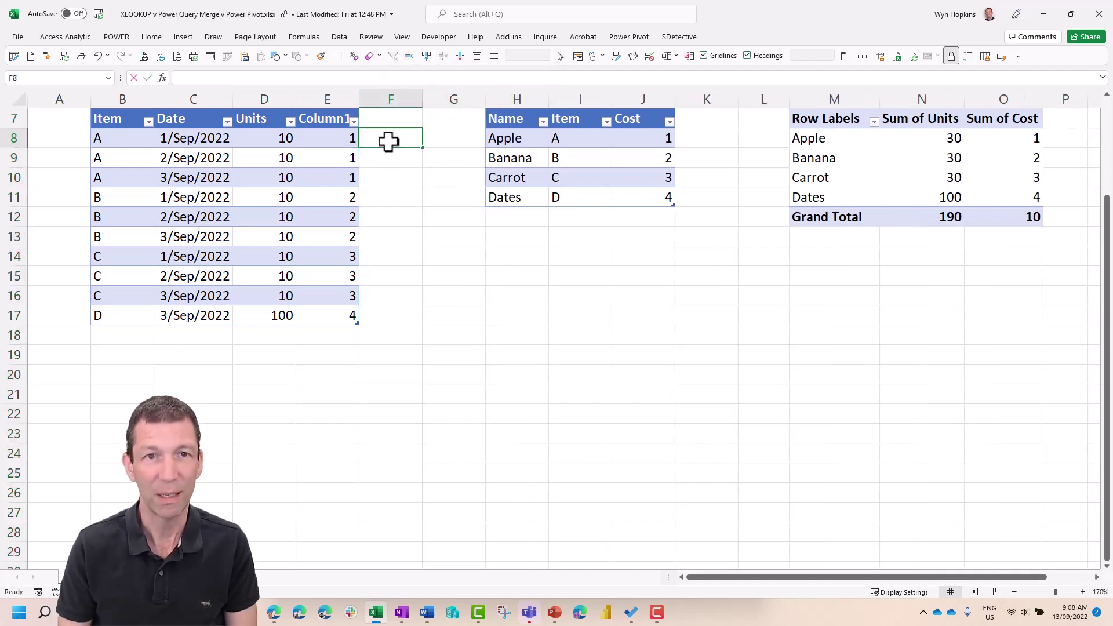
pyautogui.write('=-')
pyautogui.press('Left')
pyautogui.press('Left')
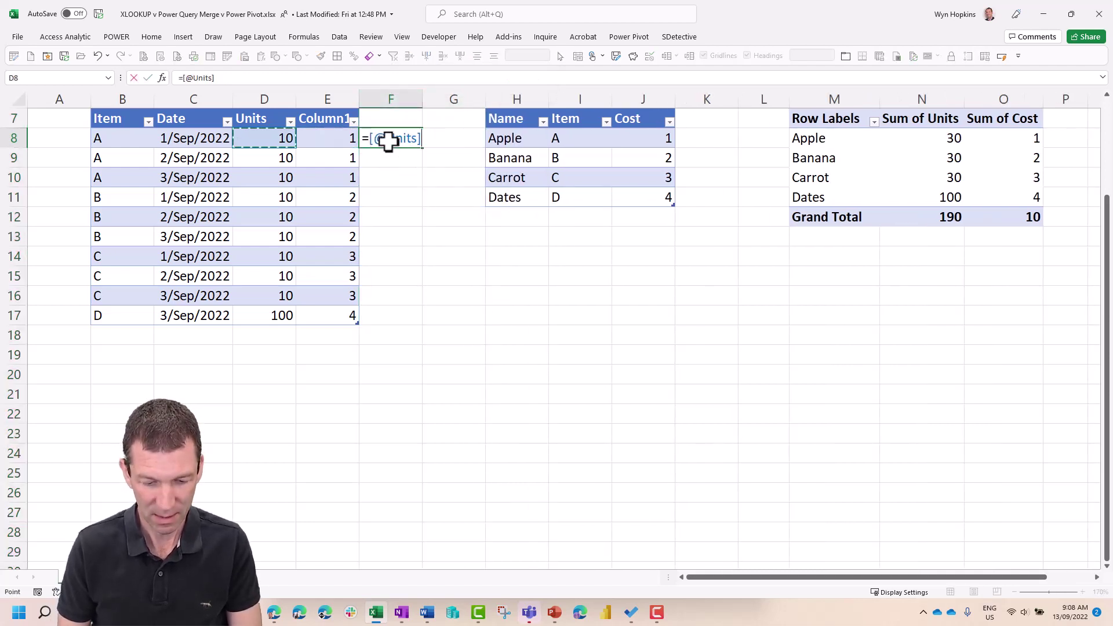
pyautogui.press('Left')
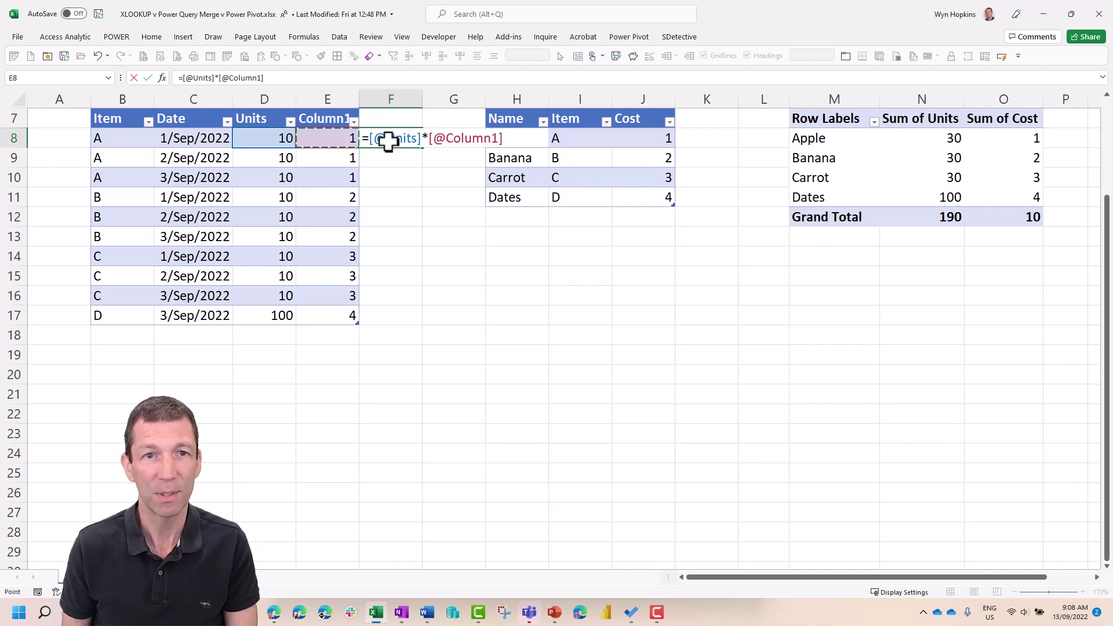
pyautogui.press('Return')
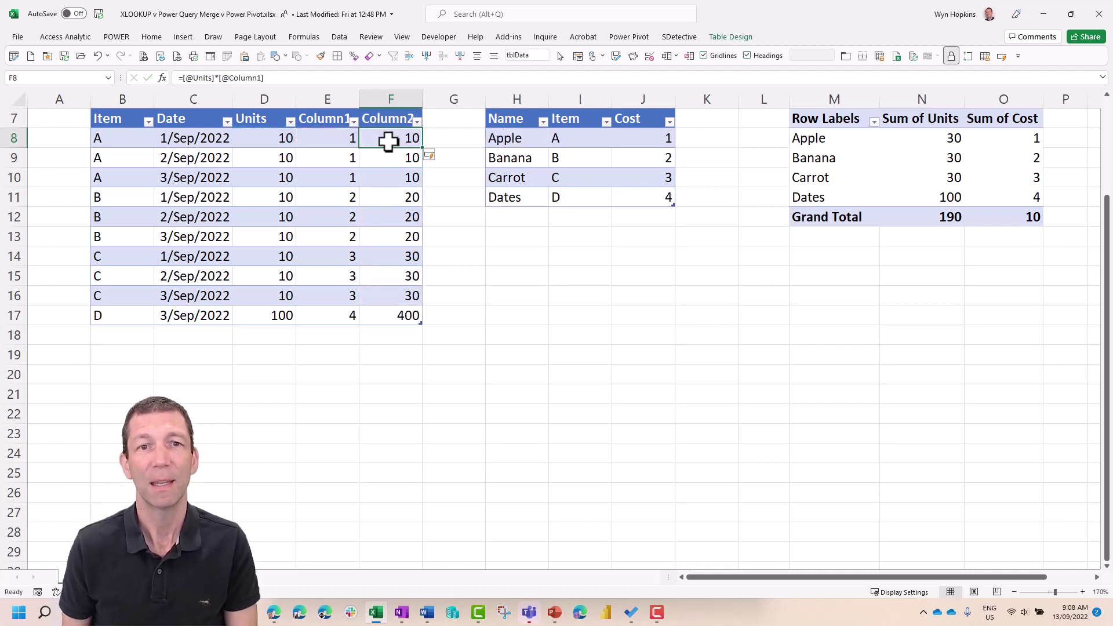
# Step: Rename the new column's header to Cost
pyautogui.press('Up')
pyautogui.press('Up')
pyautogui.write('Co')
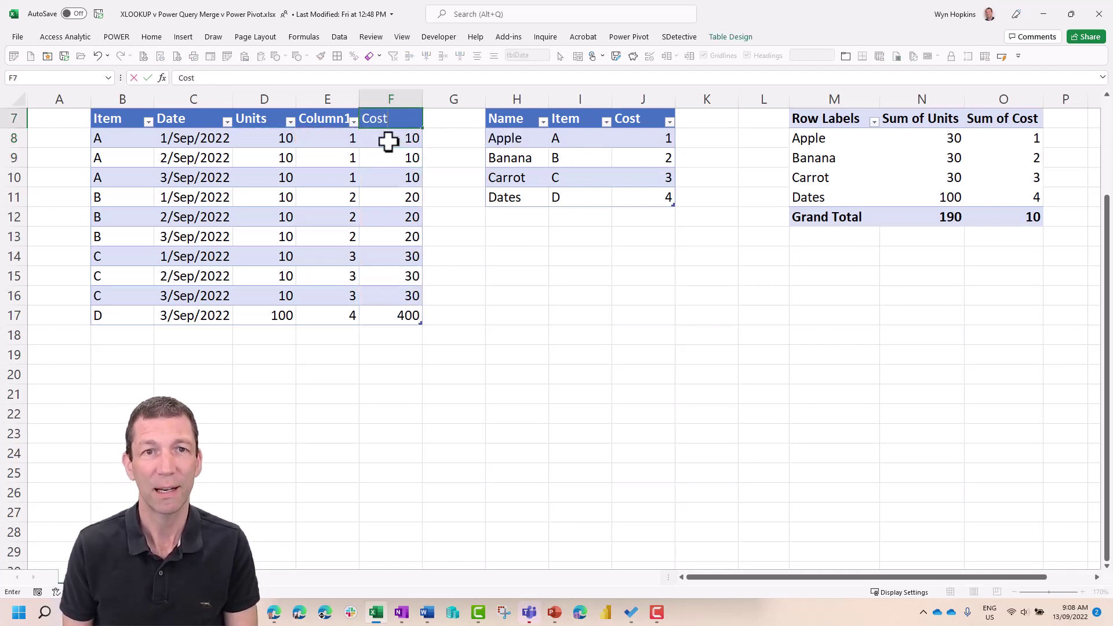
pyautogui.write('st')
pyautogui.press('Return')
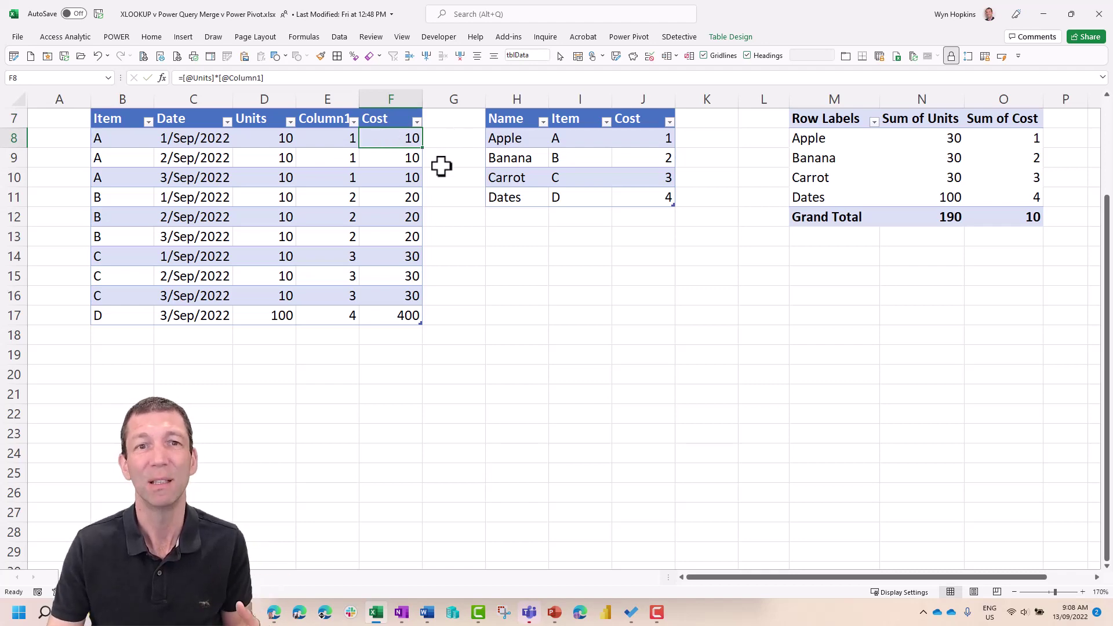
# Step: Create an empty PivotTable from tblData at L15 on the current worksheet
pyautogui.rightClick(384, 179)
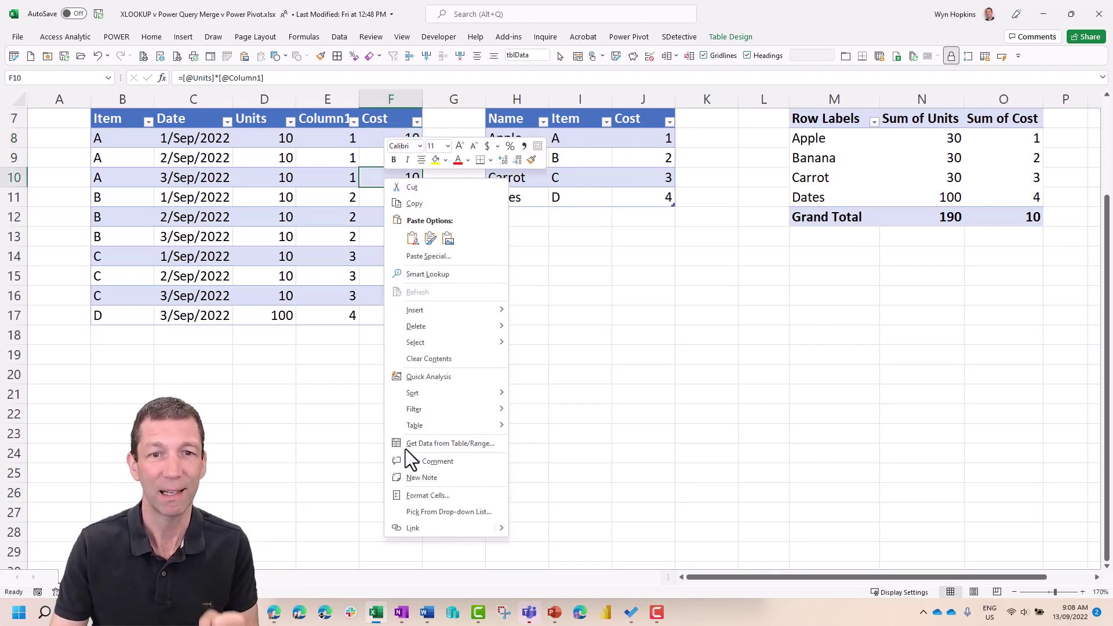
pyautogui.click(732, 37)
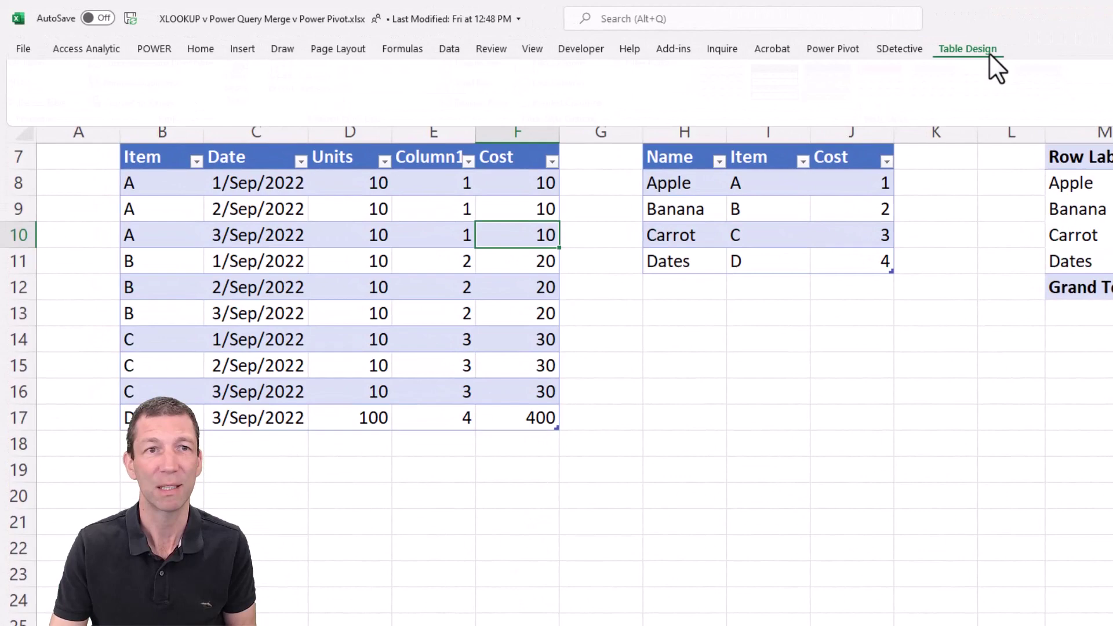
pyautogui.click(168, 73)
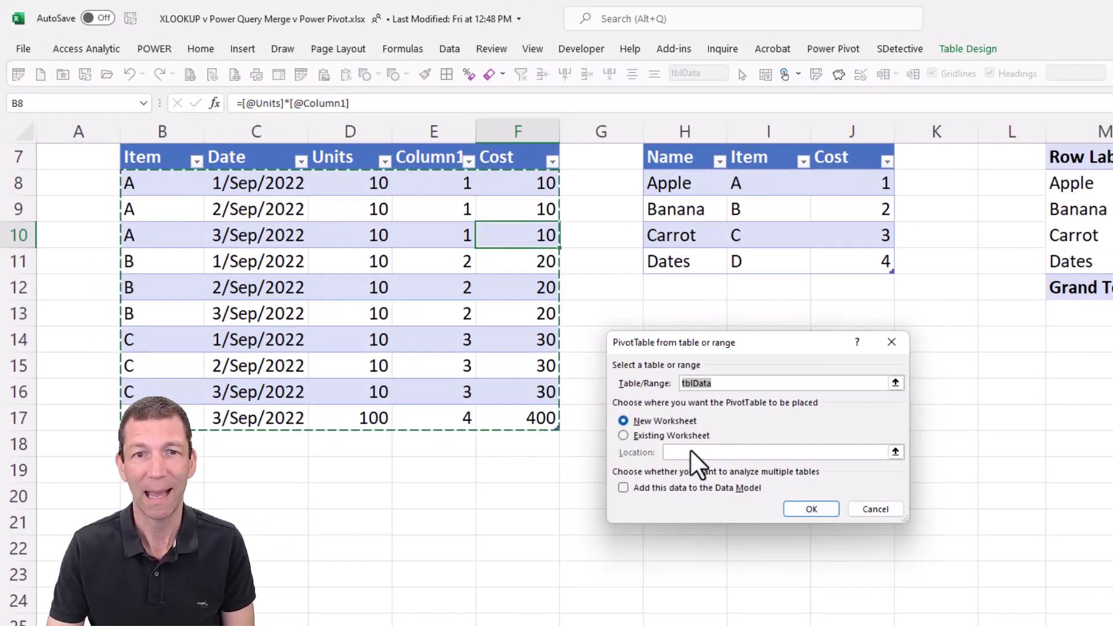
pyautogui.click(691, 447)
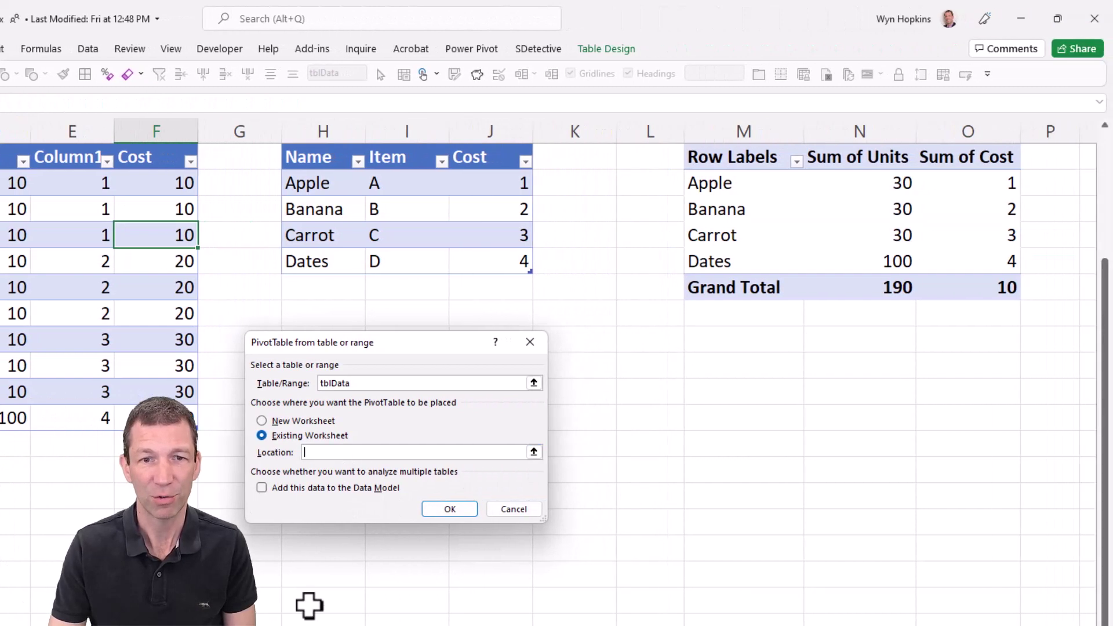
pyautogui.click(309, 605)
pyautogui.click(648, 366)
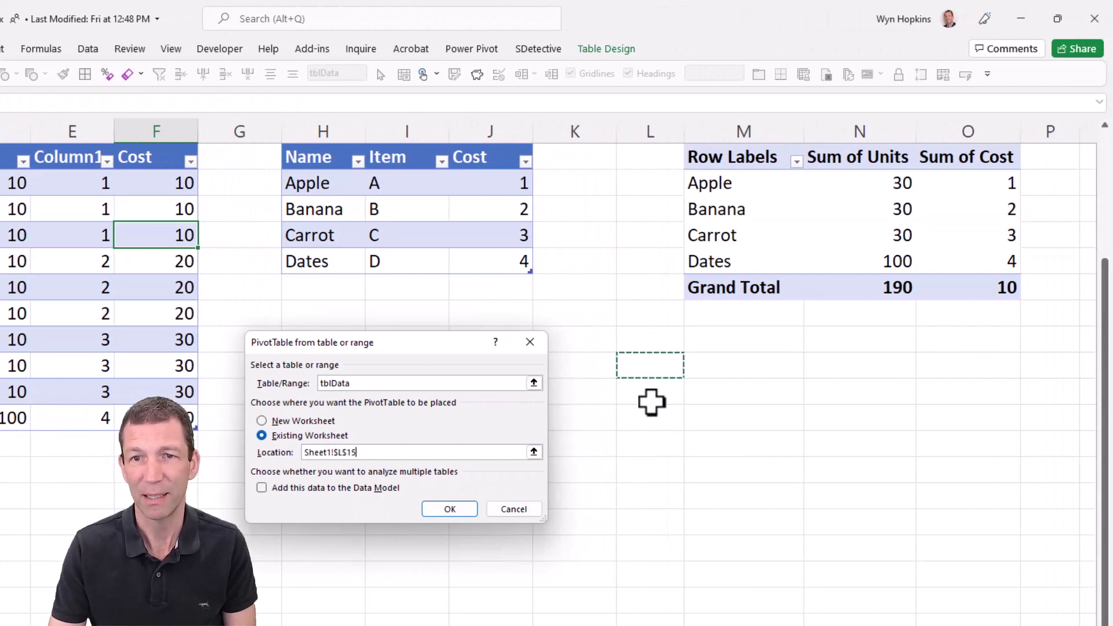
pyautogui.click(450, 508)
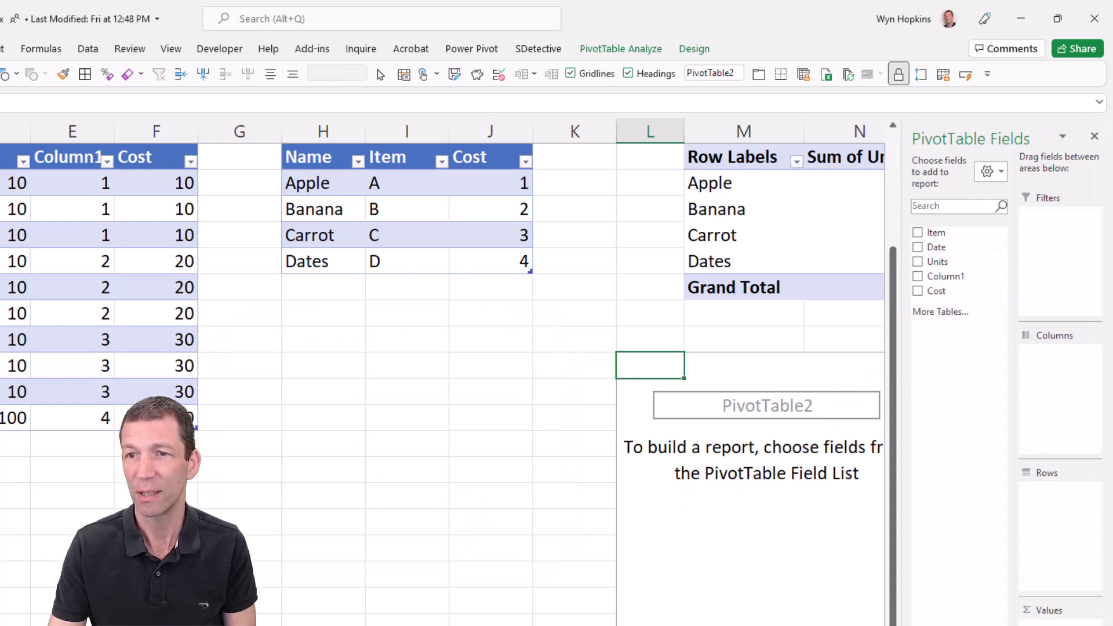
# Step: Add Cost to Values and Item to Rows, giving A 30, B 60, C 90, D 400
pyautogui.moveTo(936, 290); pyautogui.dragTo(1049, 623)
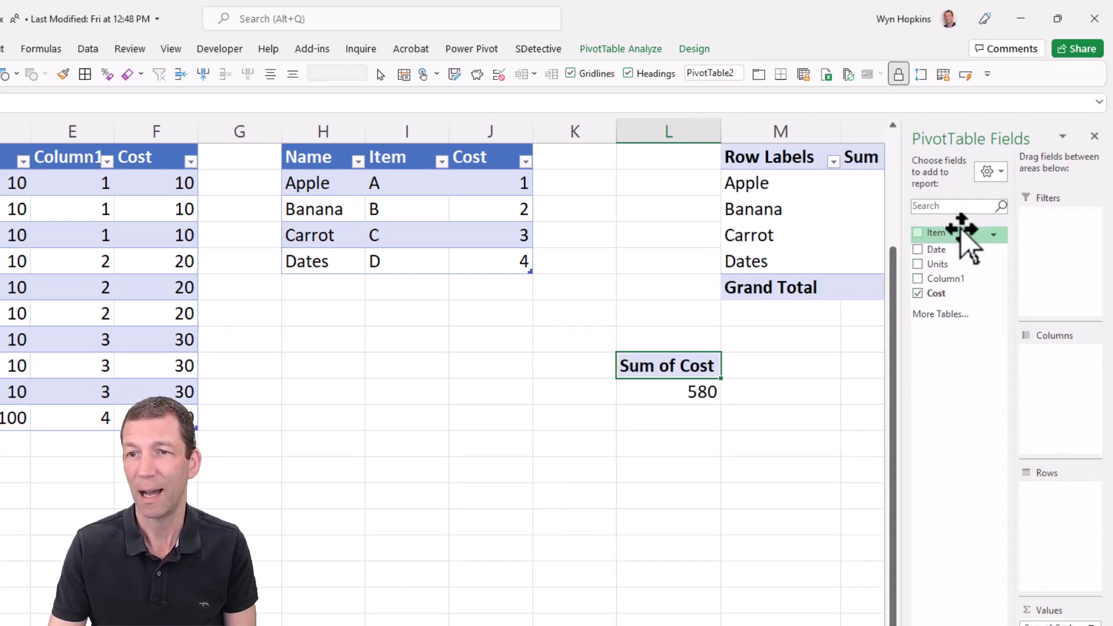
pyautogui.moveTo(962, 232); pyautogui.dragTo(1075, 545)
pyautogui.click(786, 409)
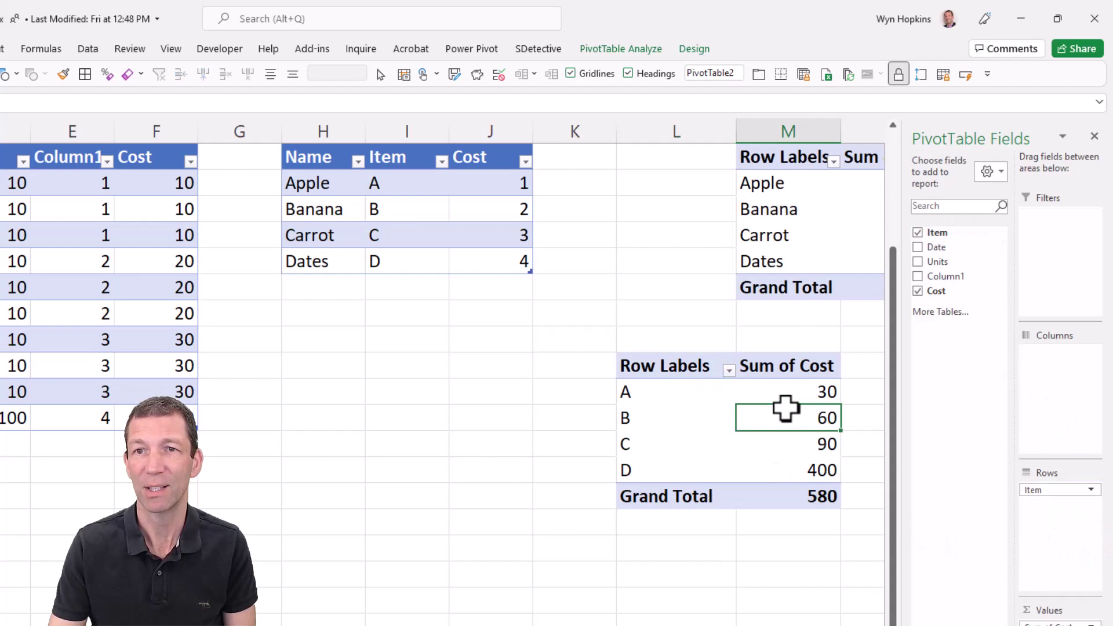
pyautogui.press('Right')
pyautogui.hscroll(1, 912, 514)
pyautogui.press('Left')
pyautogui.press('Left')
pyautogui.press('Up')
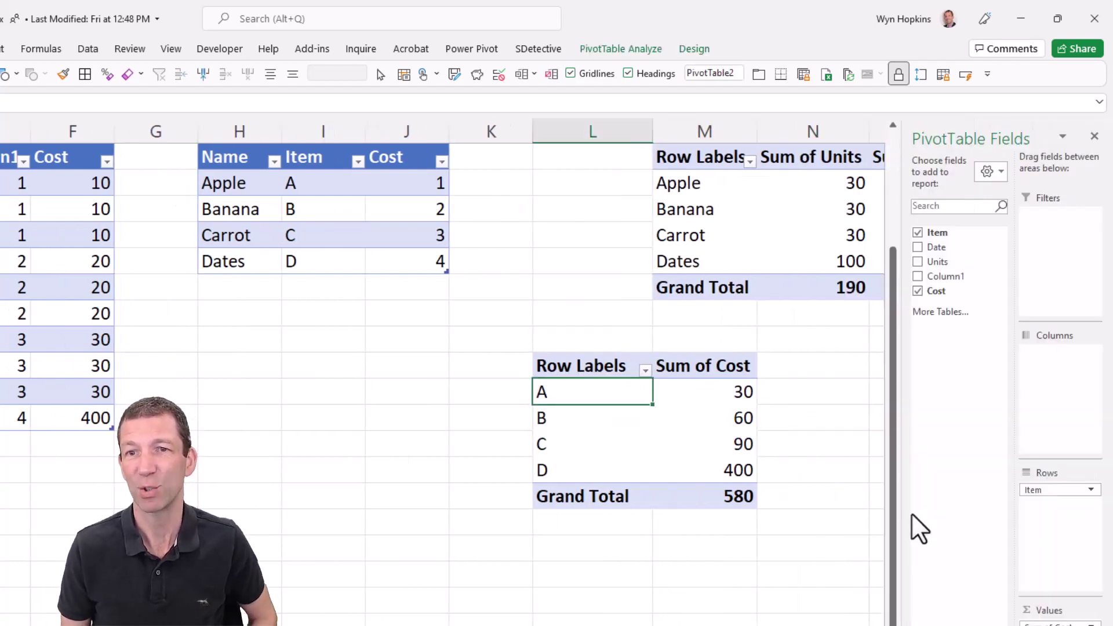
pyautogui.press('Right')
pyautogui.press('Right')
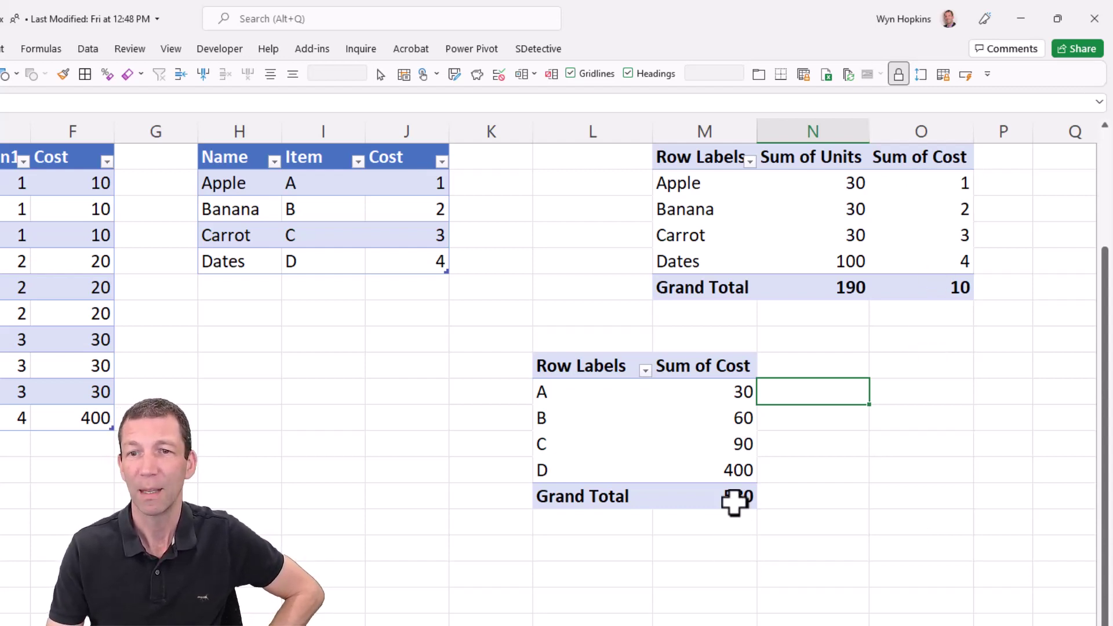
# Step: Delete the Item cost pivot and remove the Column1 and Cost columns from tblData
pyautogui.moveTo(736, 499); pyautogui.dragTo(576, 373)
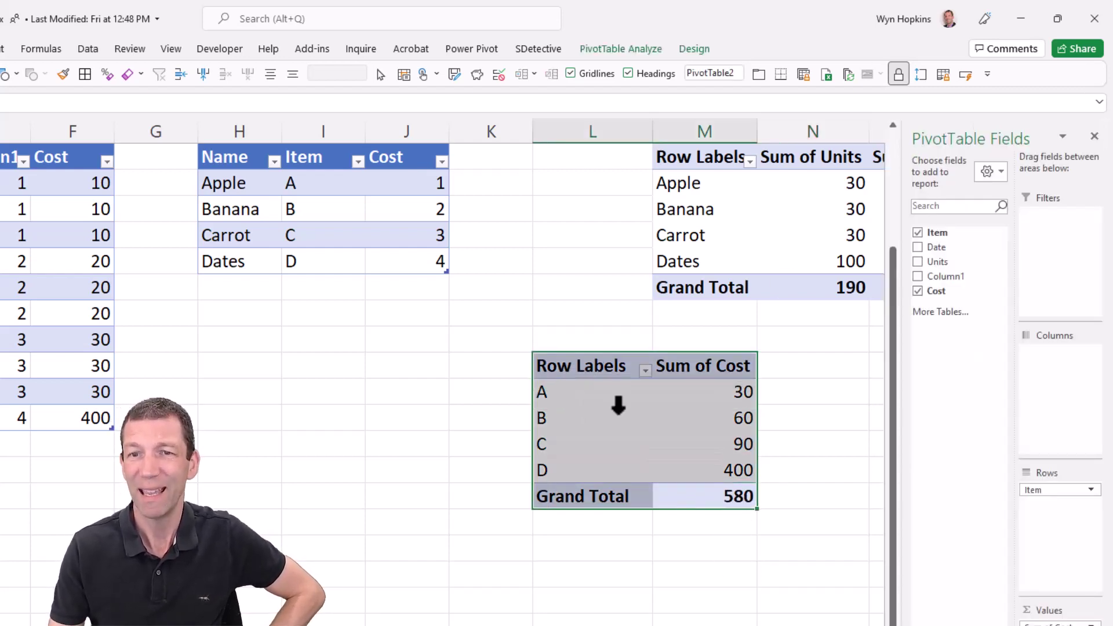
pyautogui.press('Delete')
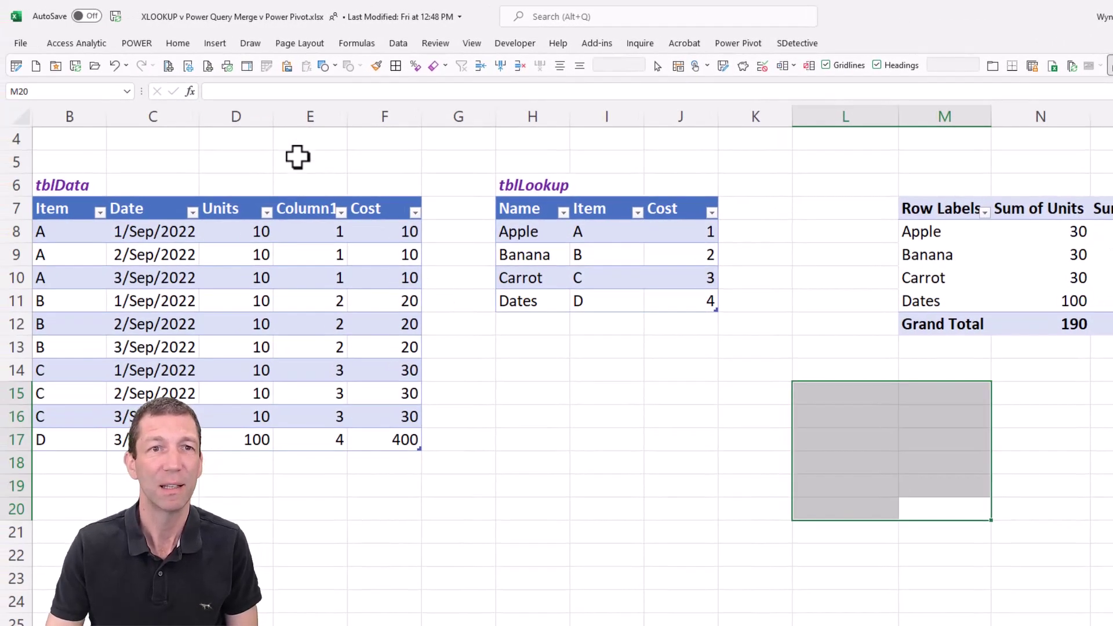
pyautogui.moveTo(303, 110); pyautogui.dragTo(380, 110)
pyautogui.rightClick(382, 111)
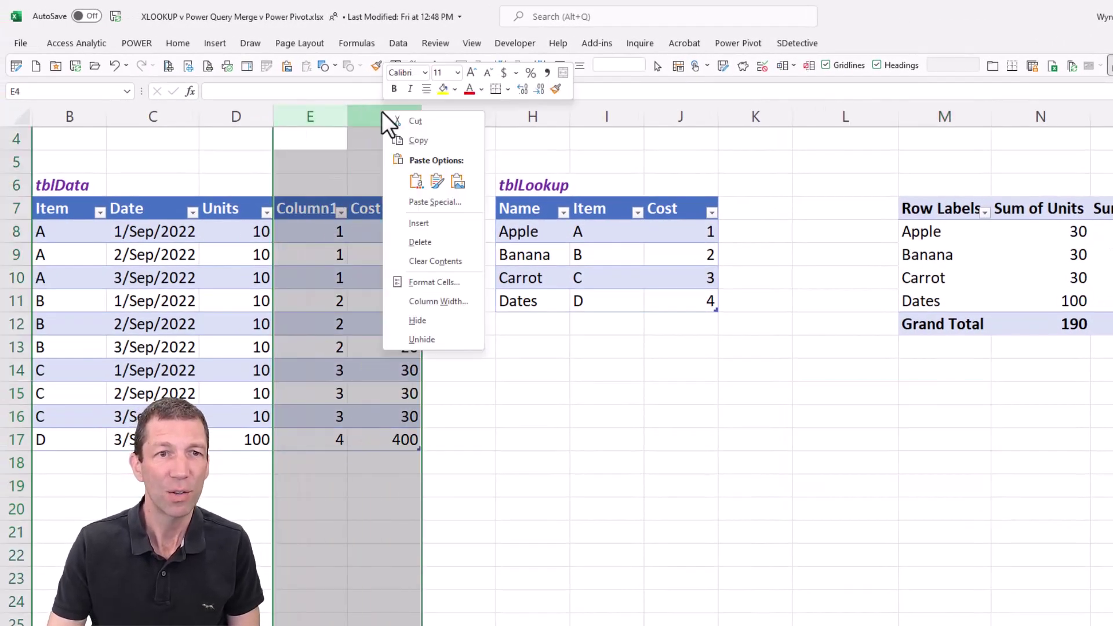
pyautogui.click(426, 242)
# Step: Scroll back to column A and select a cell inside tblData
pyautogui.click(310, 323)
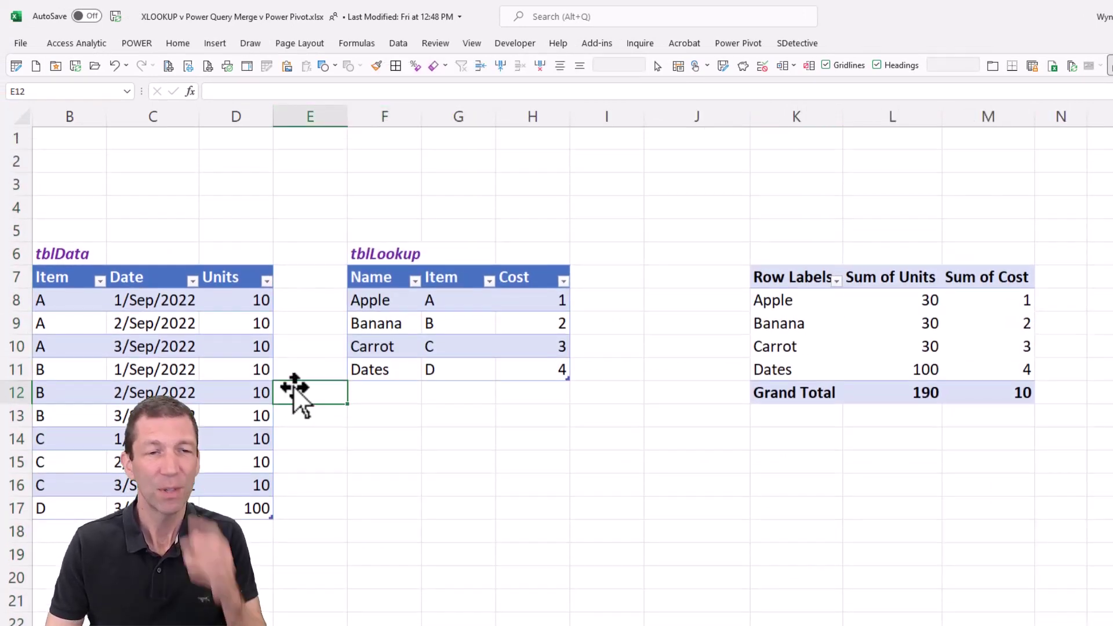
pyautogui.scroll(1, 229, 396)
pyautogui.click(229, 395)
pyautogui.press('Left')
pyautogui.press('Left')
pyautogui.press('Left')
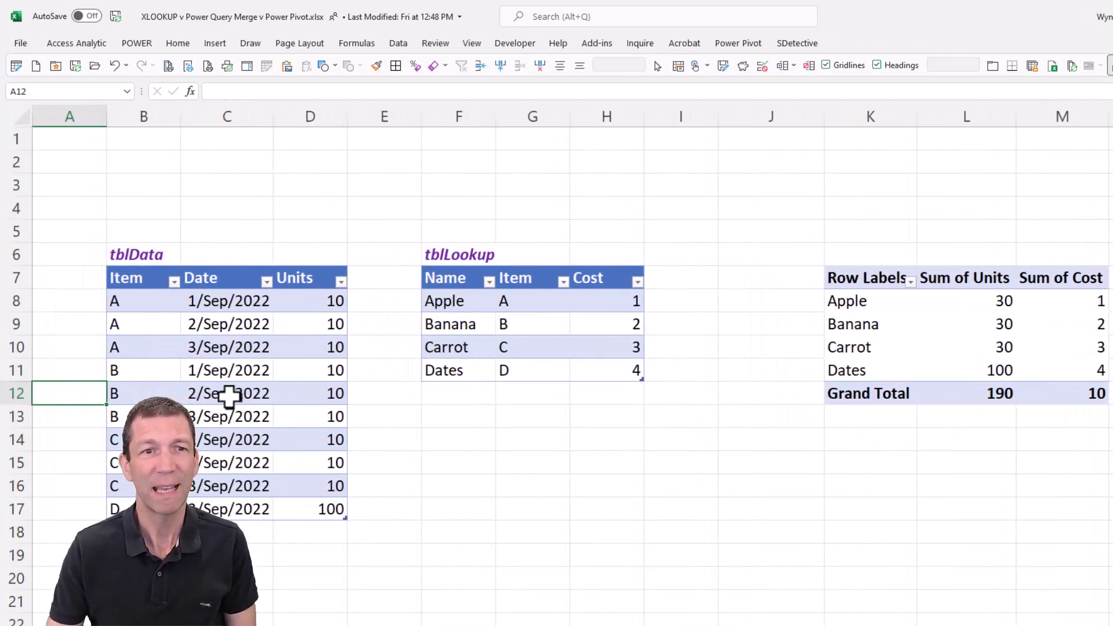
pyautogui.click(230, 374)
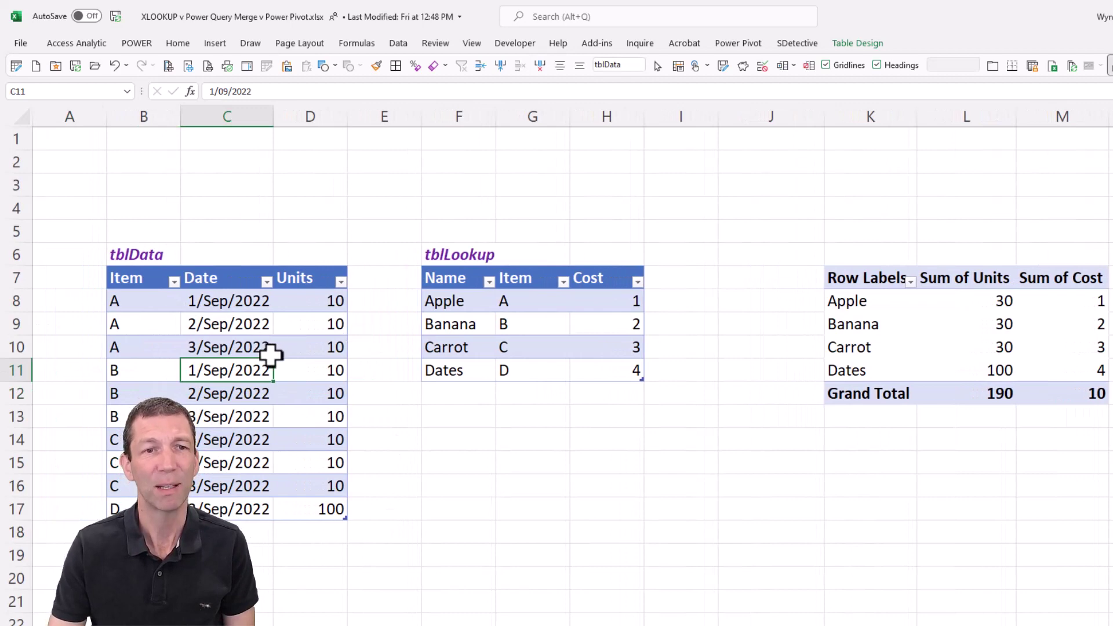
# Step: Load tblData into the Power Query Editor via Get Data from Table/Range
pyautogui.rightClick(304, 323)
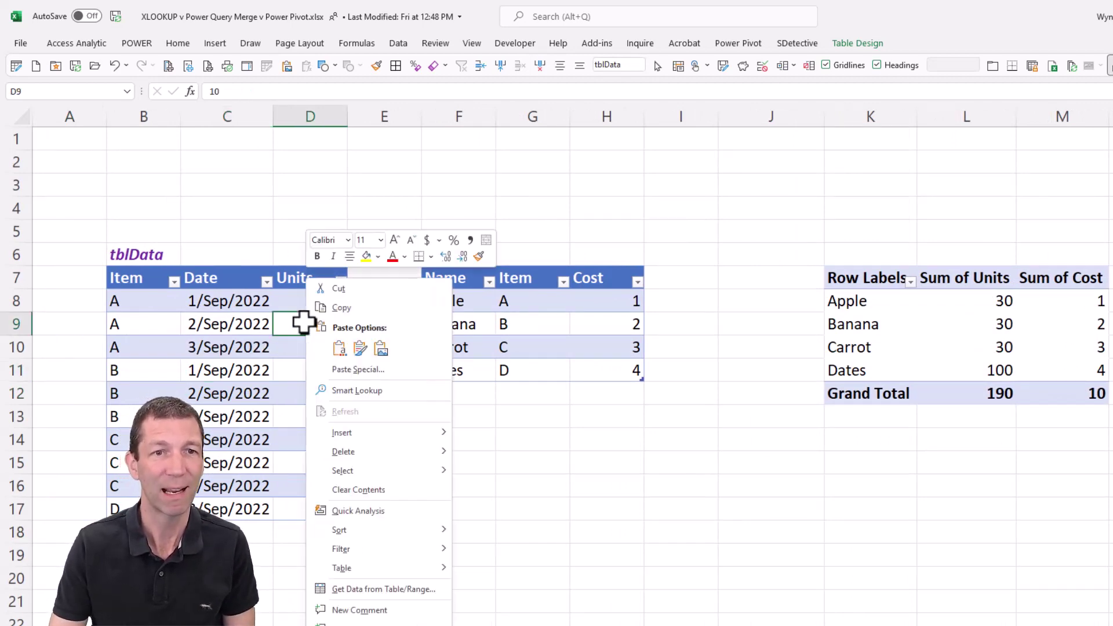
pyautogui.click(386, 589)
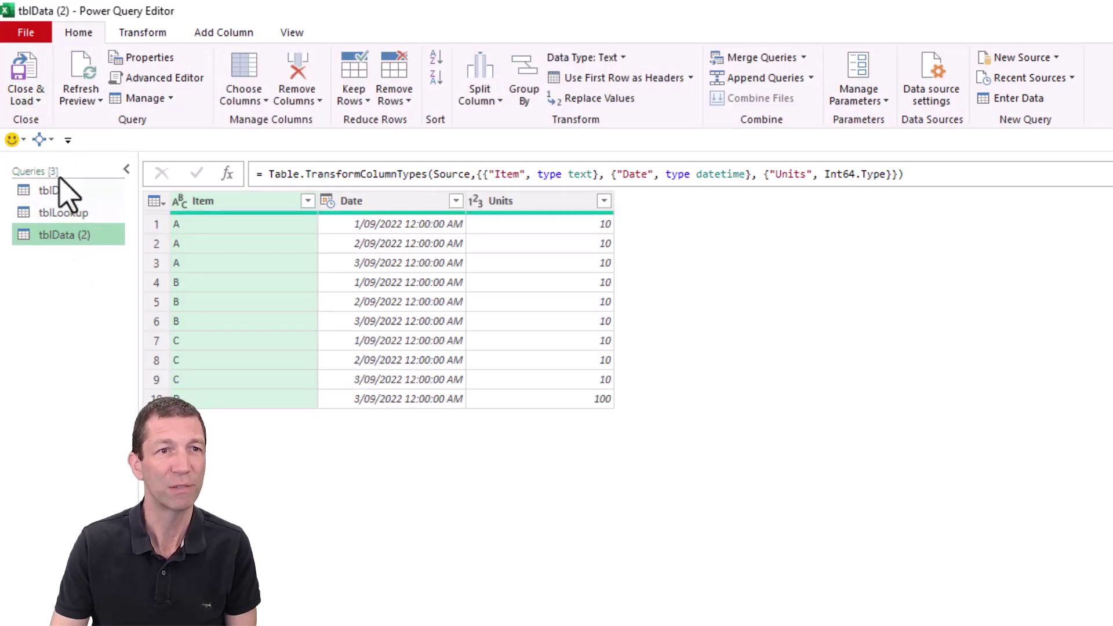
# Step: In Close & Load To, pick Only Create Connection with Add to Data Model, then cancel
pyautogui.click(27, 100)
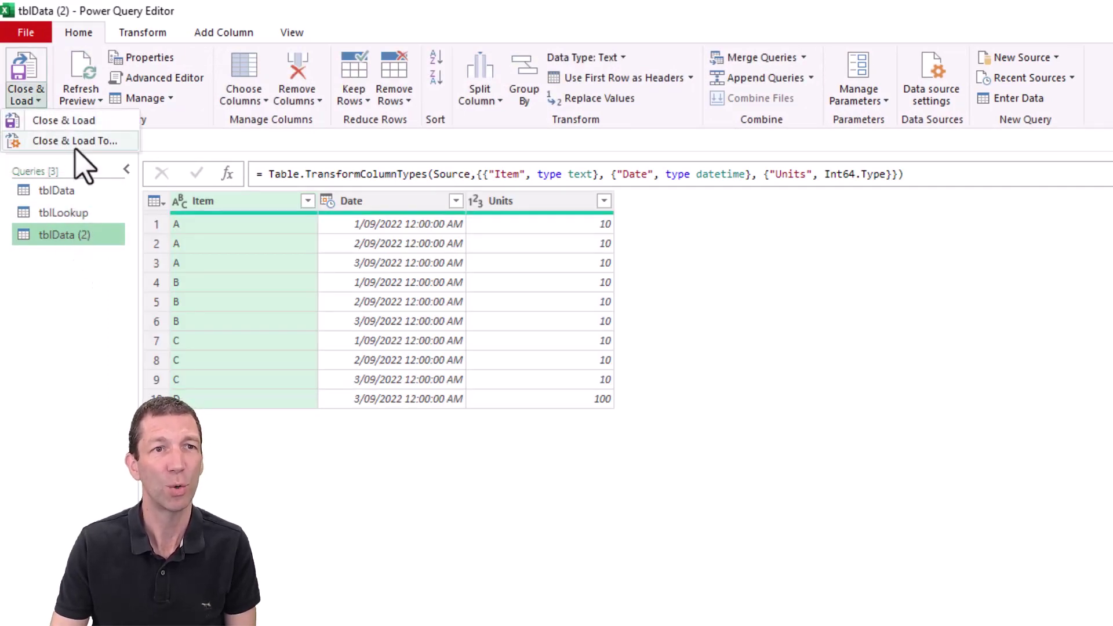
pyautogui.click(96, 143)
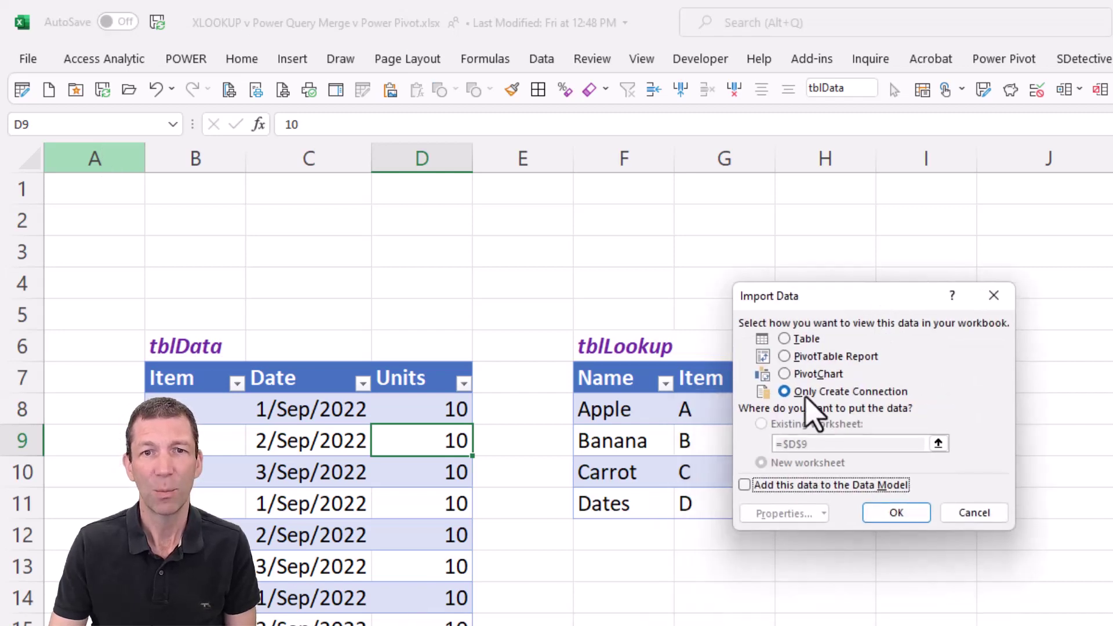
pyautogui.click(745, 484)
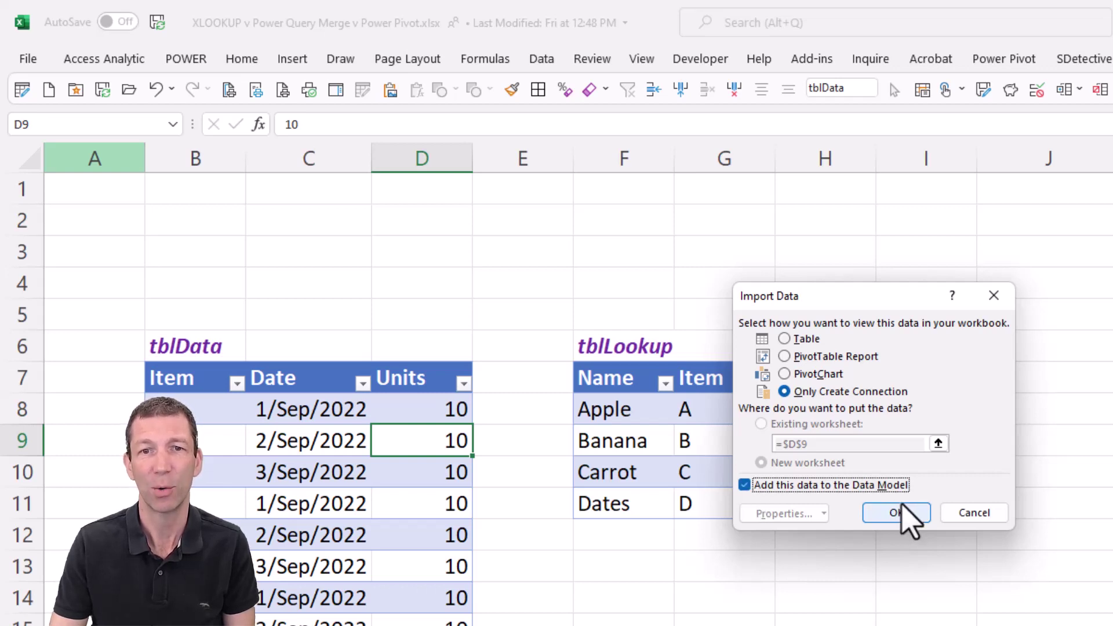
pyautogui.click(991, 519)
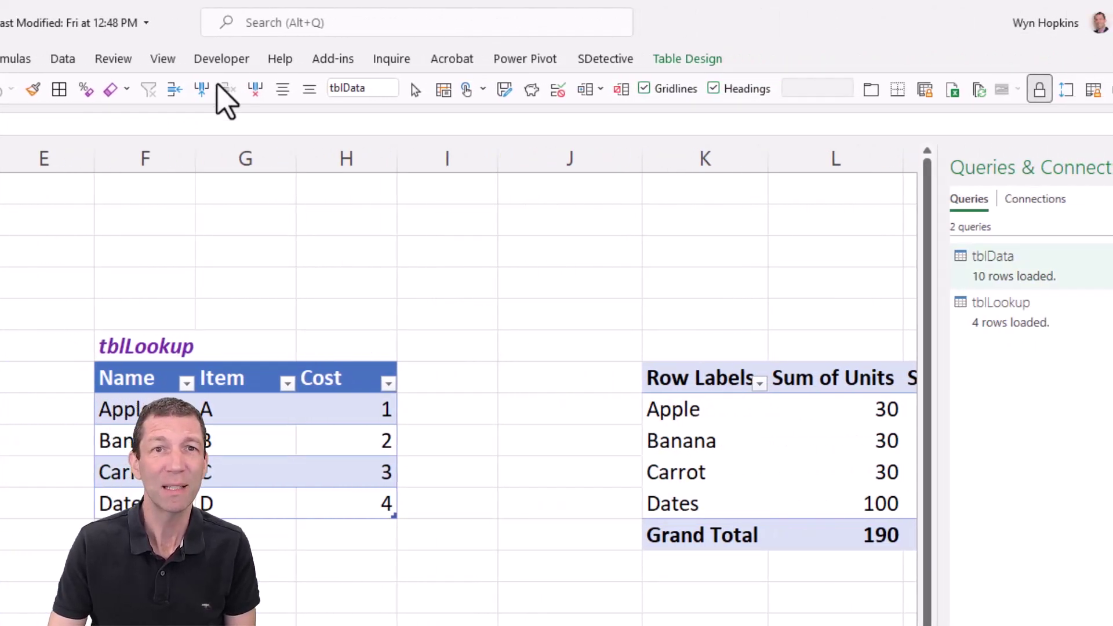
# Step: Open the Data Model in Power Pivot and switch to Diagram View
pyautogui.click(63, 59)
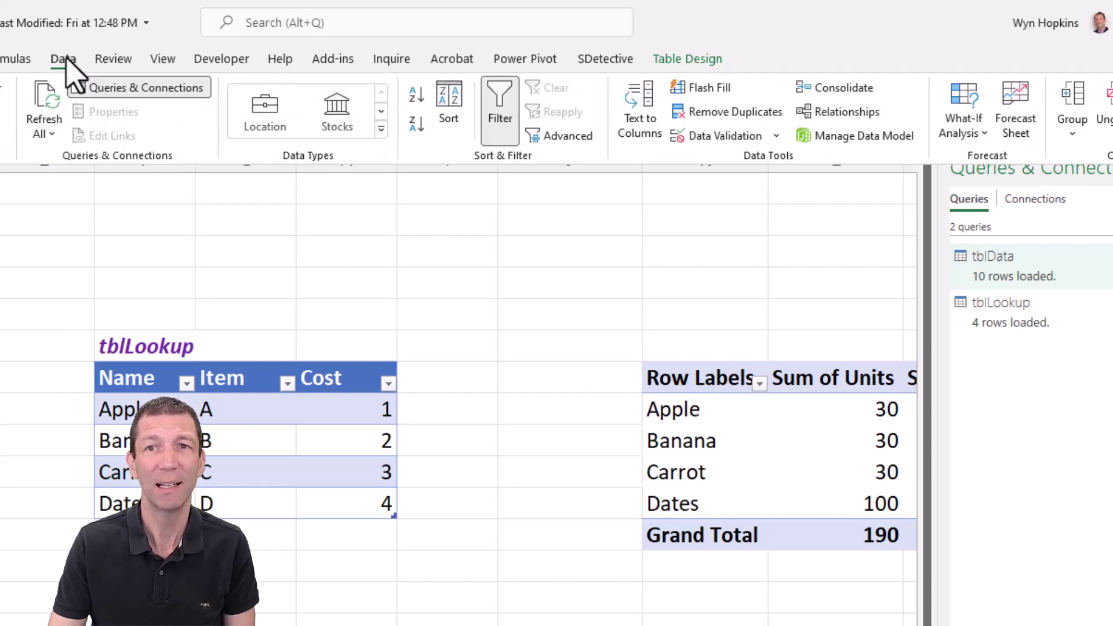
pyautogui.click(851, 139)
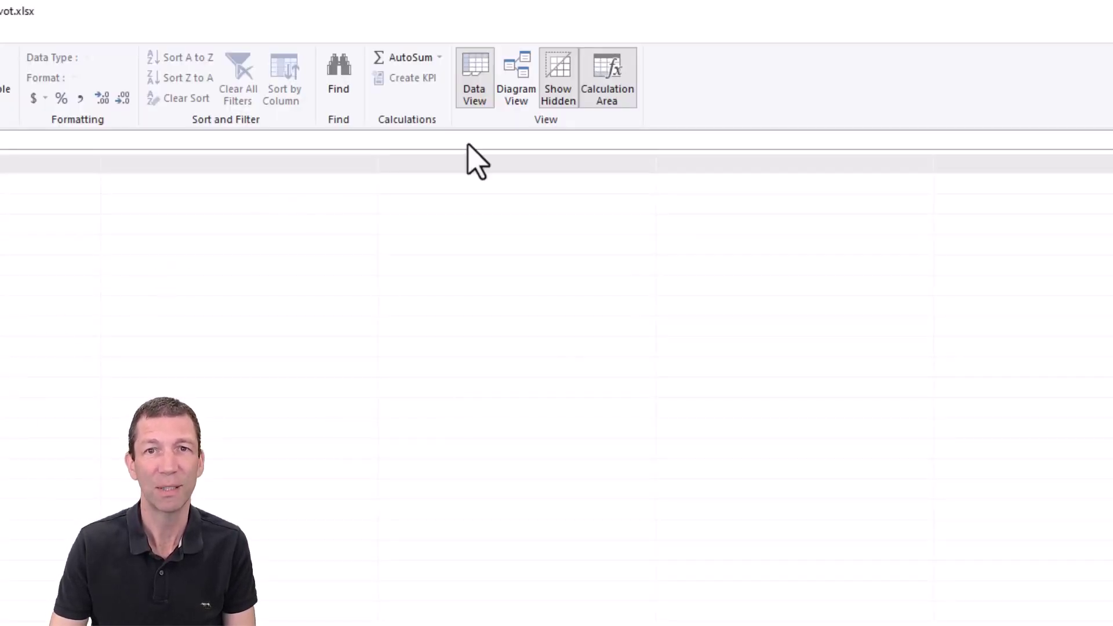
pyautogui.click(525, 81)
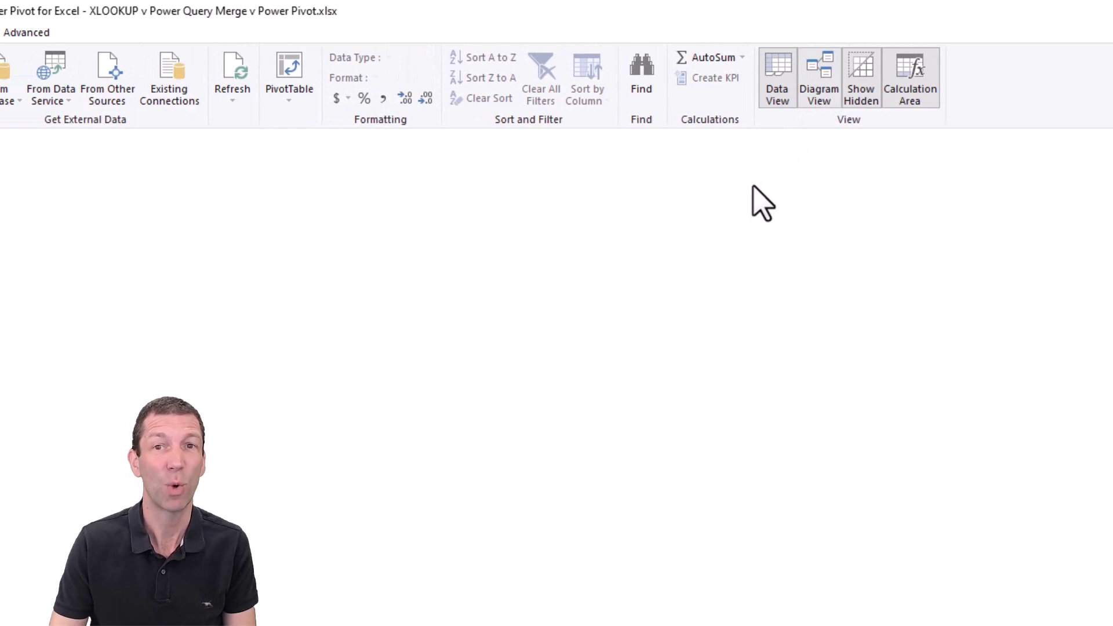
pyautogui.click(803, 91)
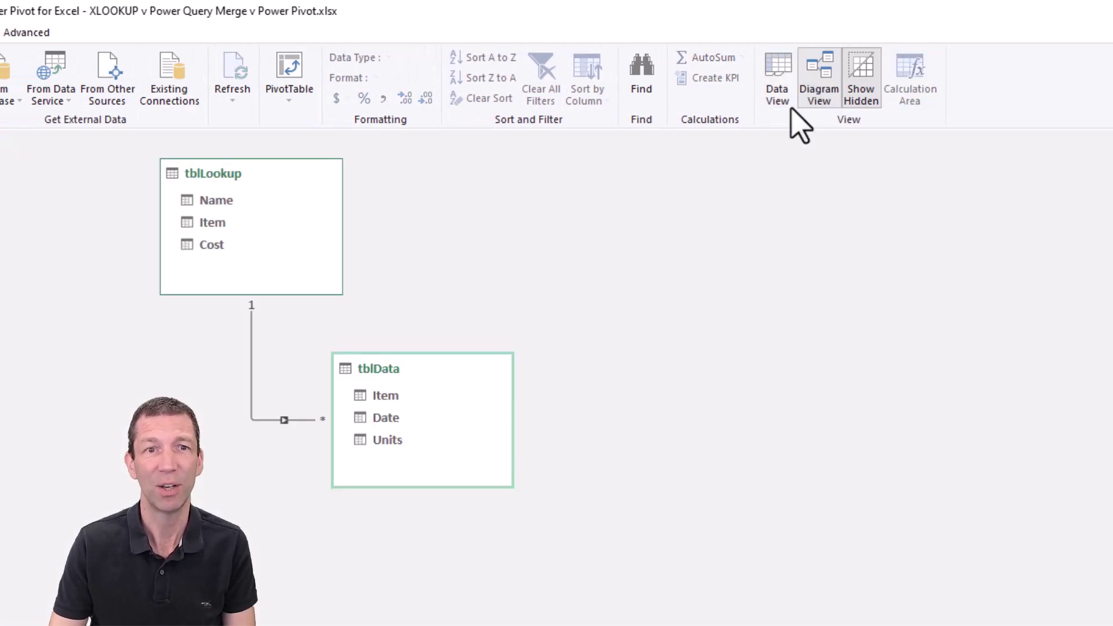
# Step: Relate tblData's Item to tblLookup's Item as a one-to-many relationship
pyautogui.click(391, 396)
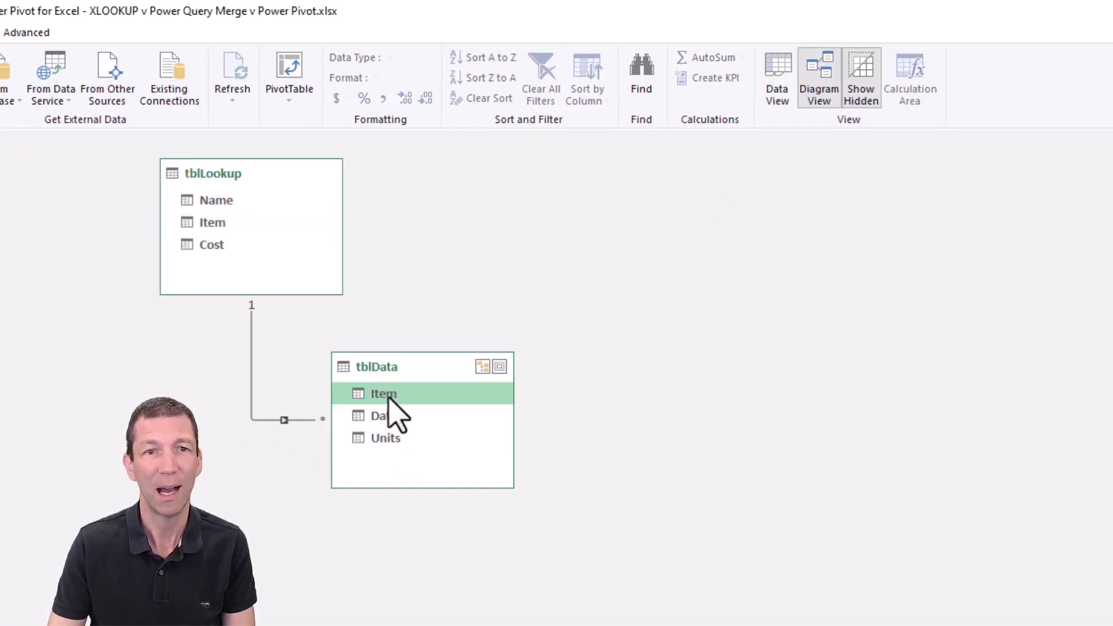
pyautogui.moveTo(422, 393); pyautogui.dragTo(218, 225)
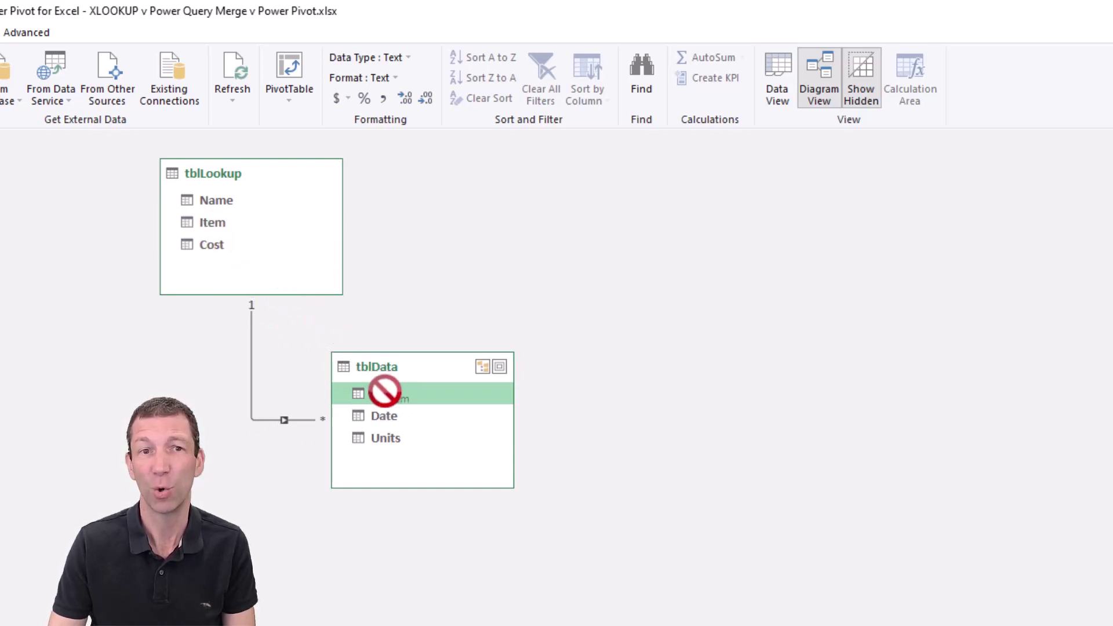
pyautogui.moveTo(384, 391); pyautogui.dragTo(379, 441)
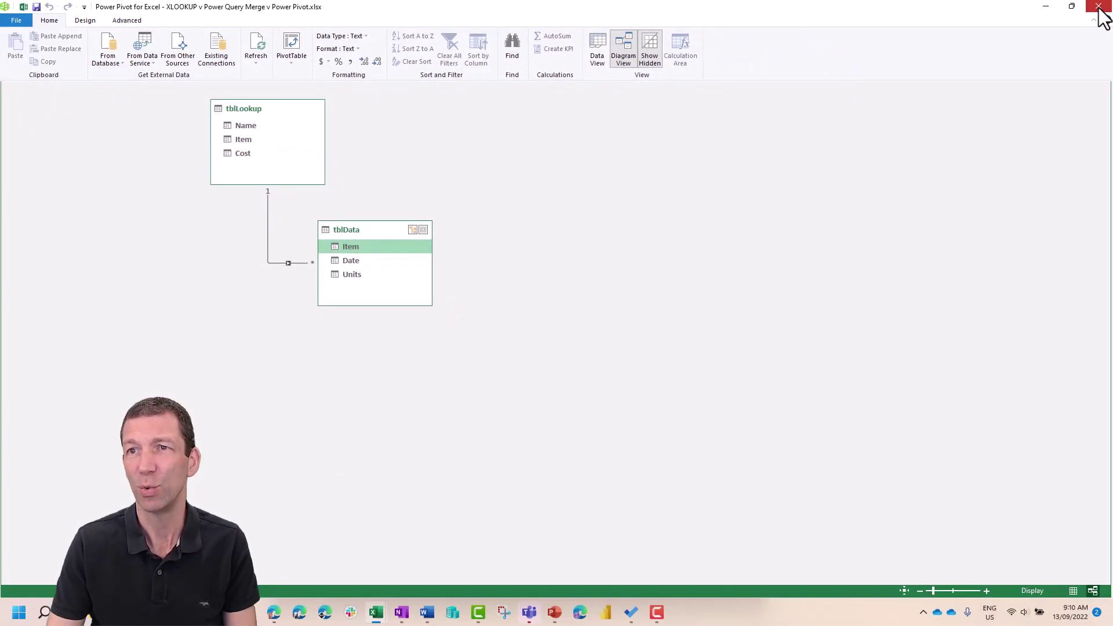
# Step: Close Power Pivot and look over the PivotTable source options on the Insert tab
pyautogui.click(1099, 7)
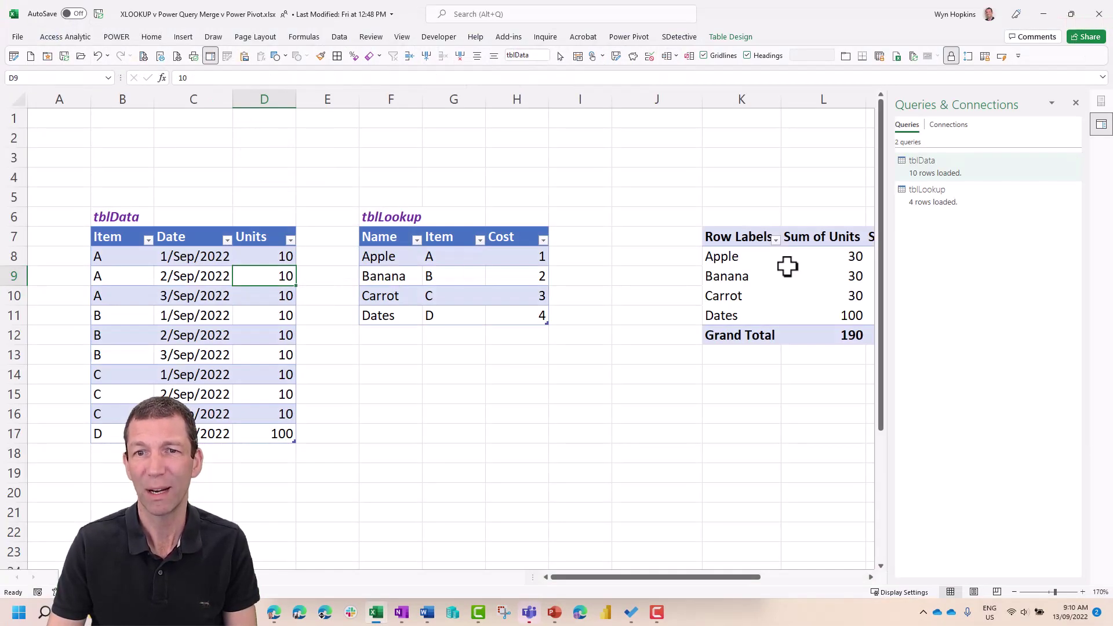
pyautogui.click(788, 260)
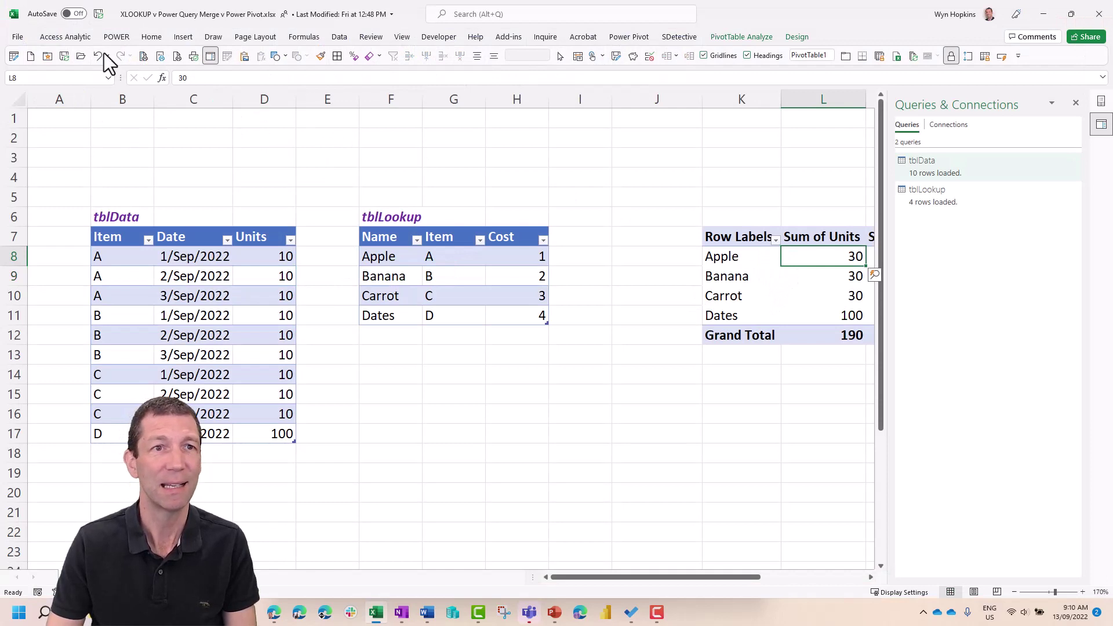
pyautogui.click(183, 37)
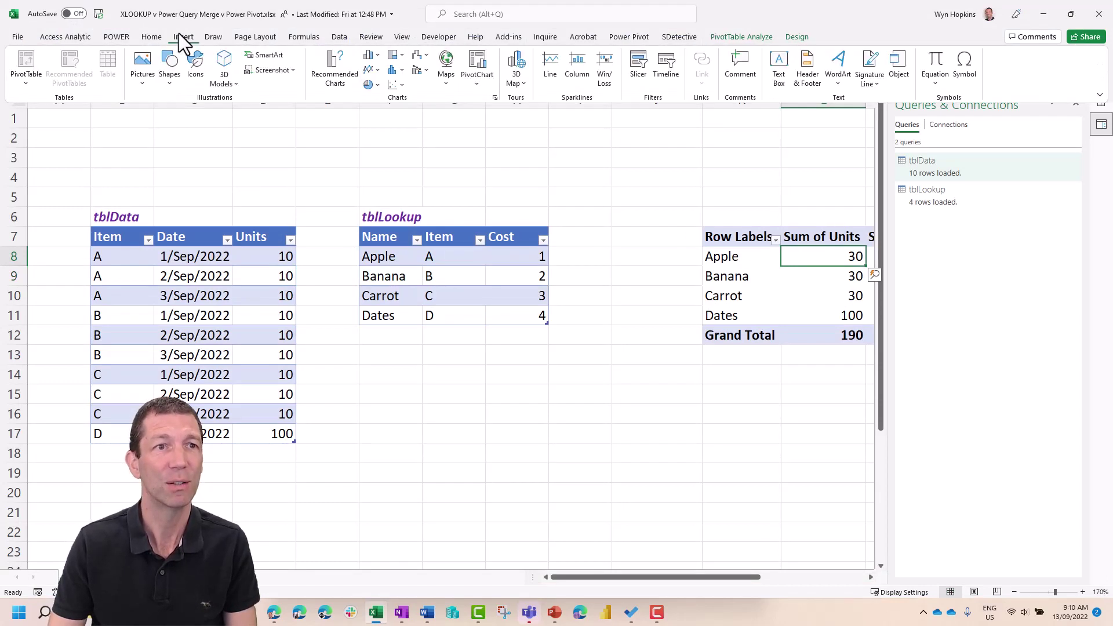
pyautogui.click(25, 81)
pyautogui.press('Escape')
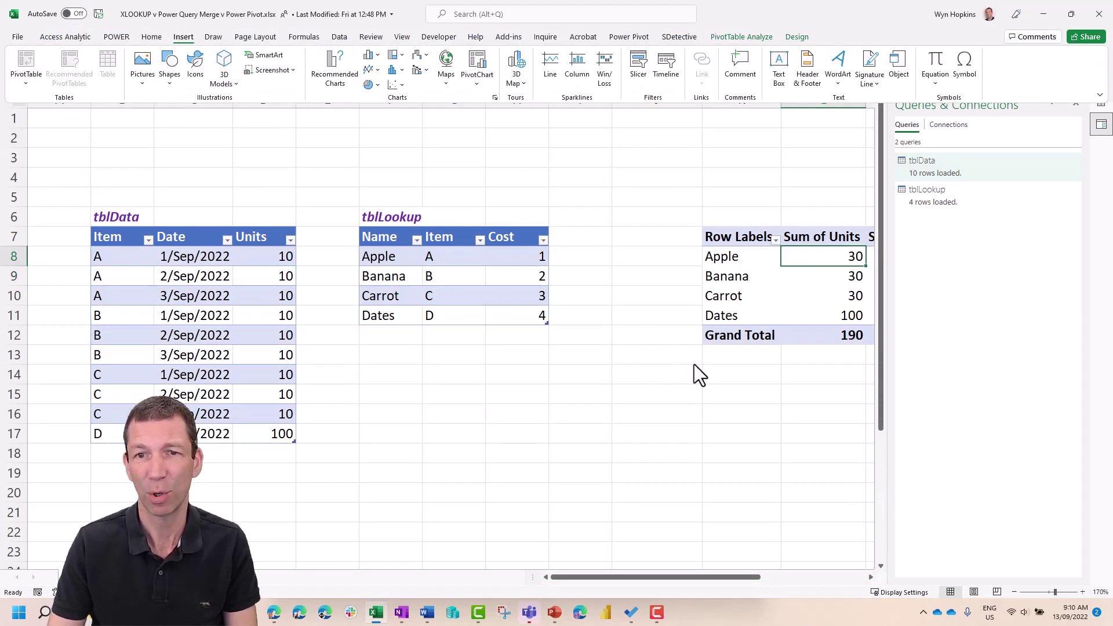
pyautogui.press('Escape')
# Step: Insert a PivotTable From Data Model at Sheet1!$K$14
pyautogui.click(744, 377)
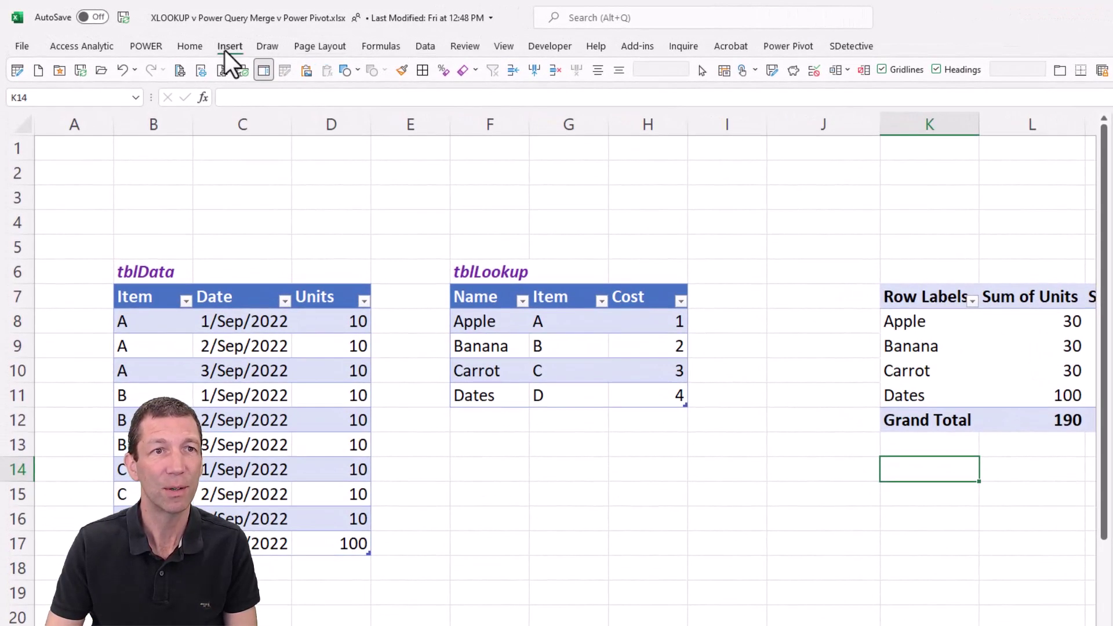
pyautogui.click(226, 47)
pyautogui.click(29, 107)
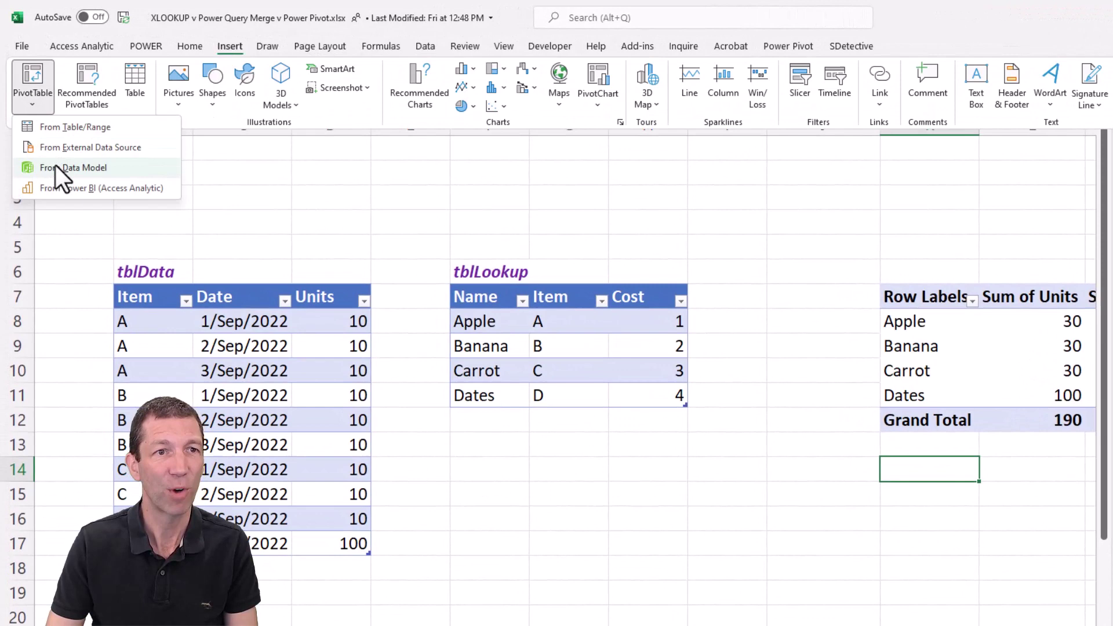
pyautogui.click(56, 167)
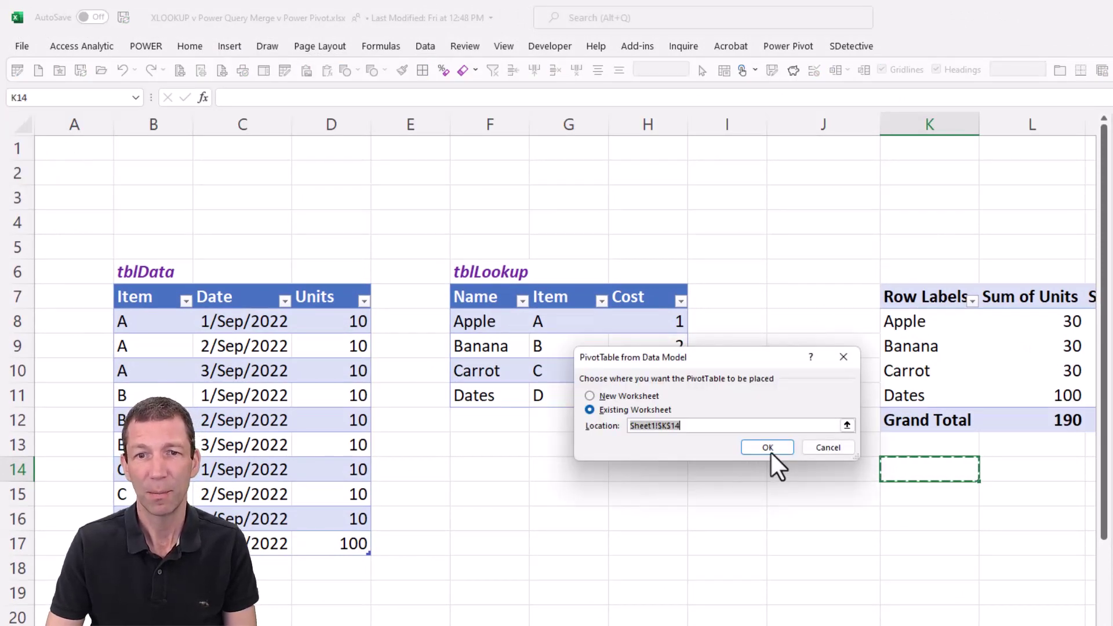
pyautogui.click(769, 450)
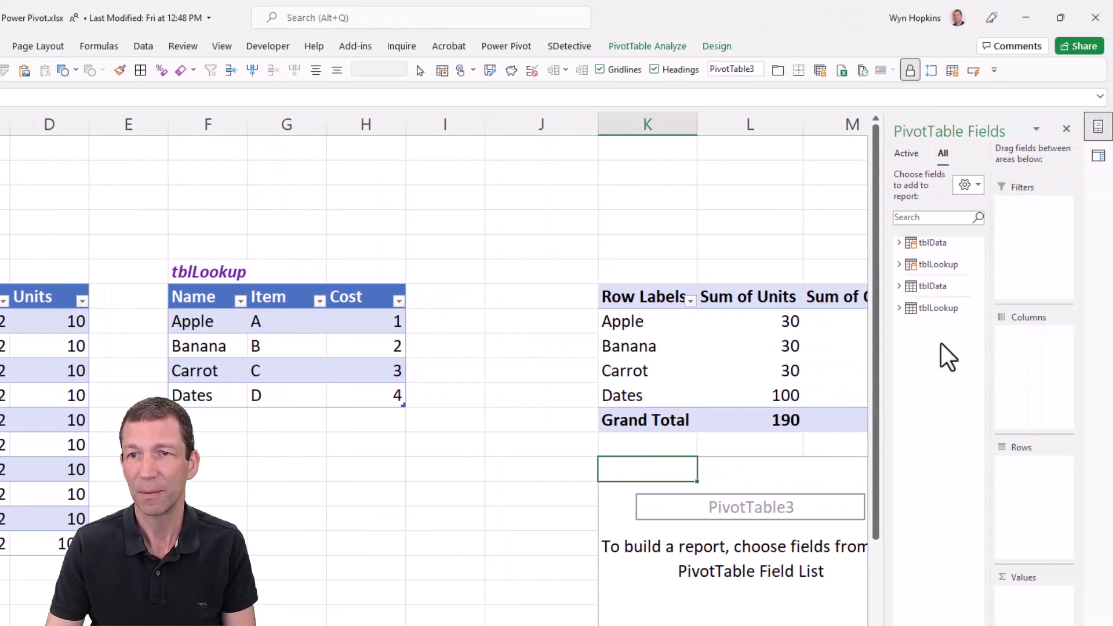
# Step: Put tblLookup Name in Rows and tblData Units in Values: Apple, Banana, Carrot 30, Dates 100
pyautogui.click(900, 265)
pyautogui.moveTo(937, 281); pyautogui.dragTo(1017, 499)
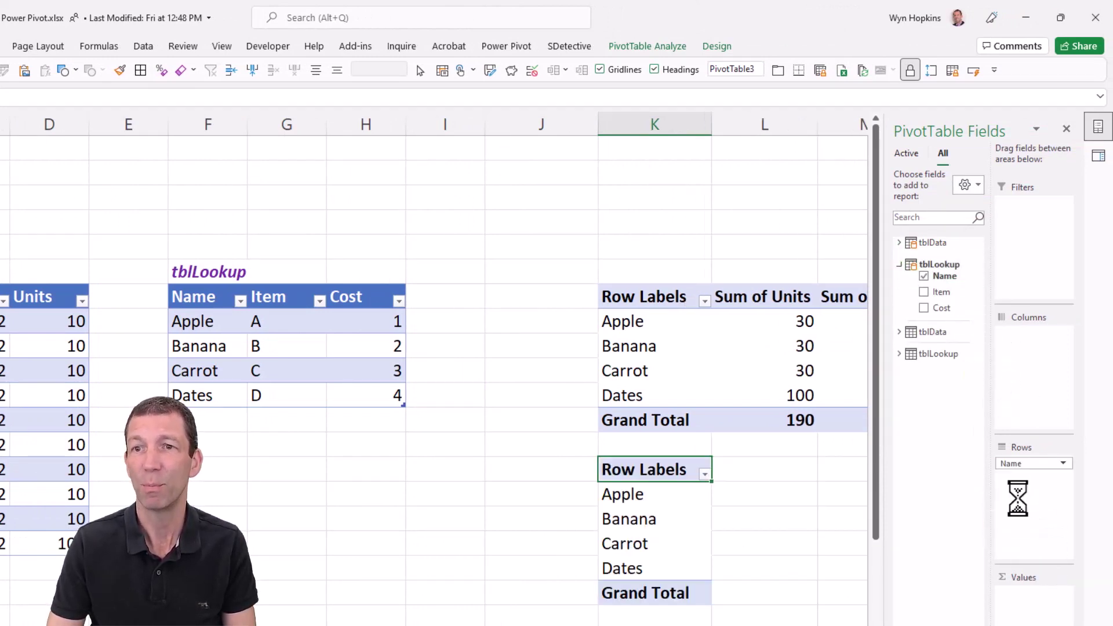
pyautogui.click(899, 242)
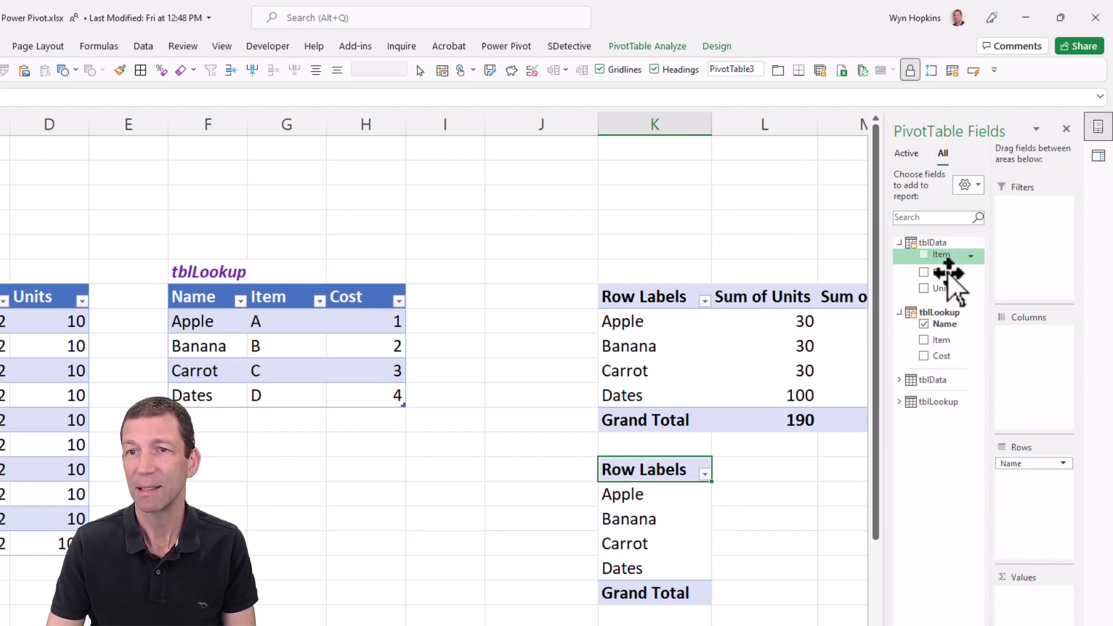
pyautogui.moveTo(951, 294); pyautogui.dragTo(1037, 608)
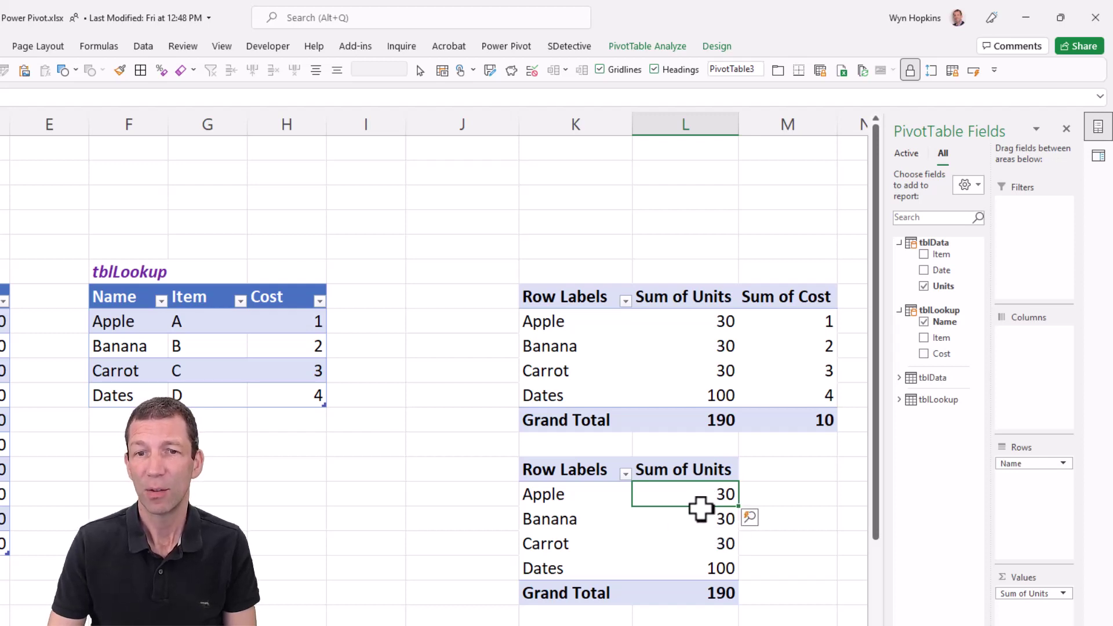
pyautogui.click(563, 502)
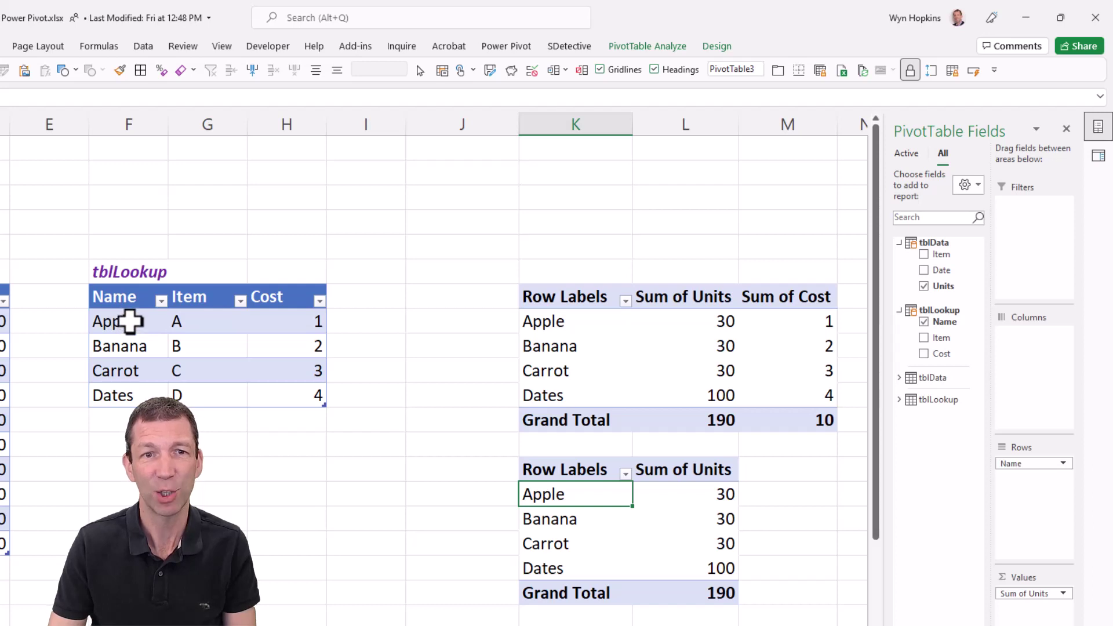
pyautogui.click(197, 322)
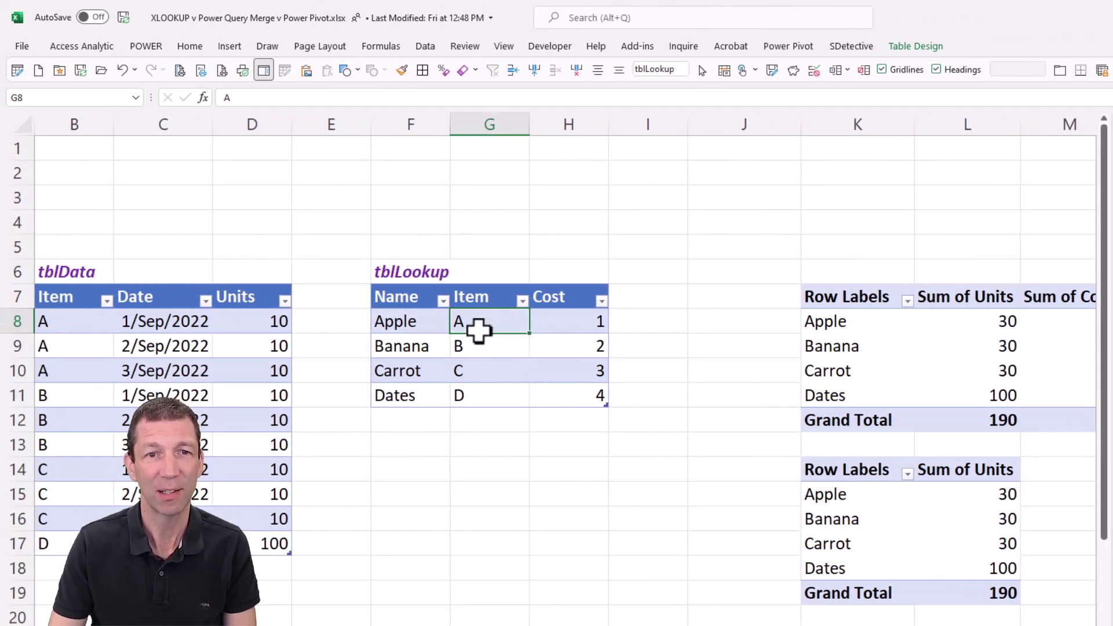
pyautogui.click(106, 300)
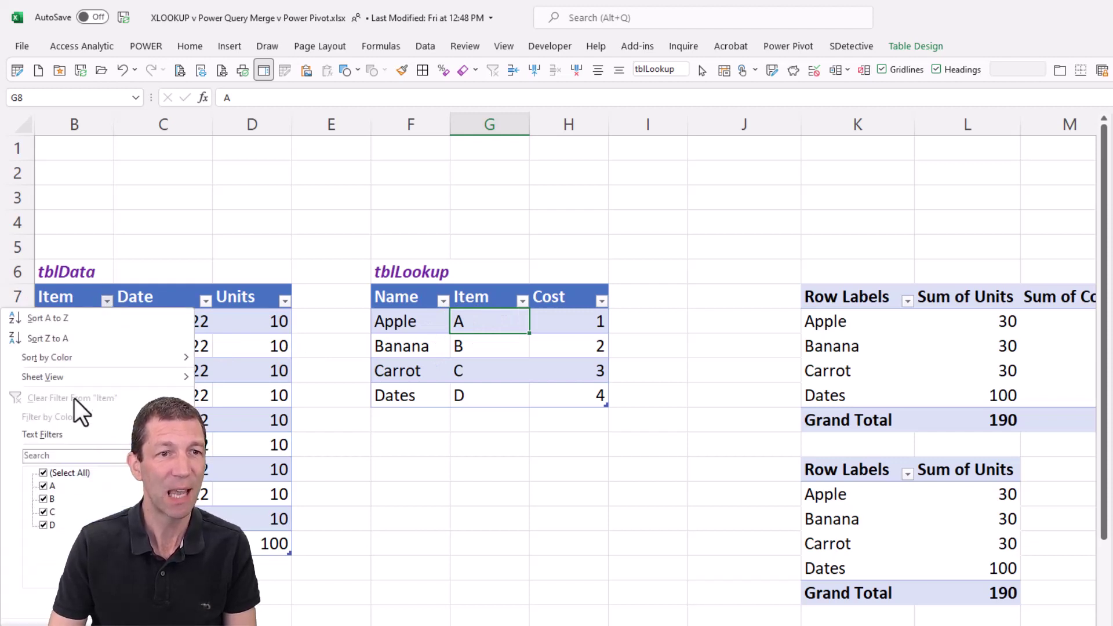
pyautogui.click(46, 486)
pyautogui.click(119, 606)
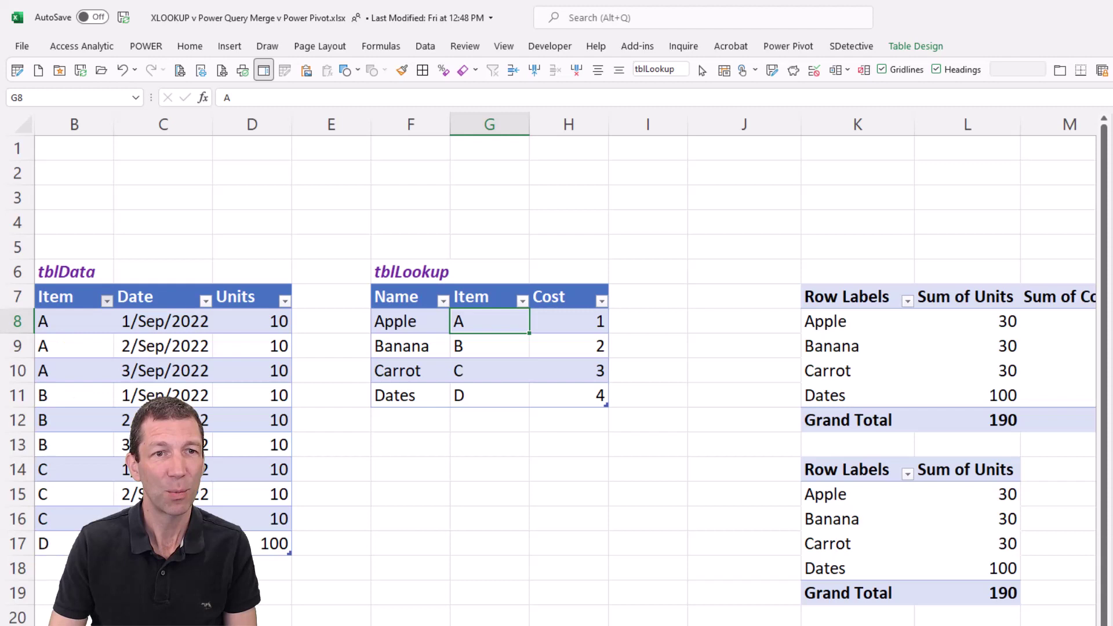
pyautogui.click(244, 280)
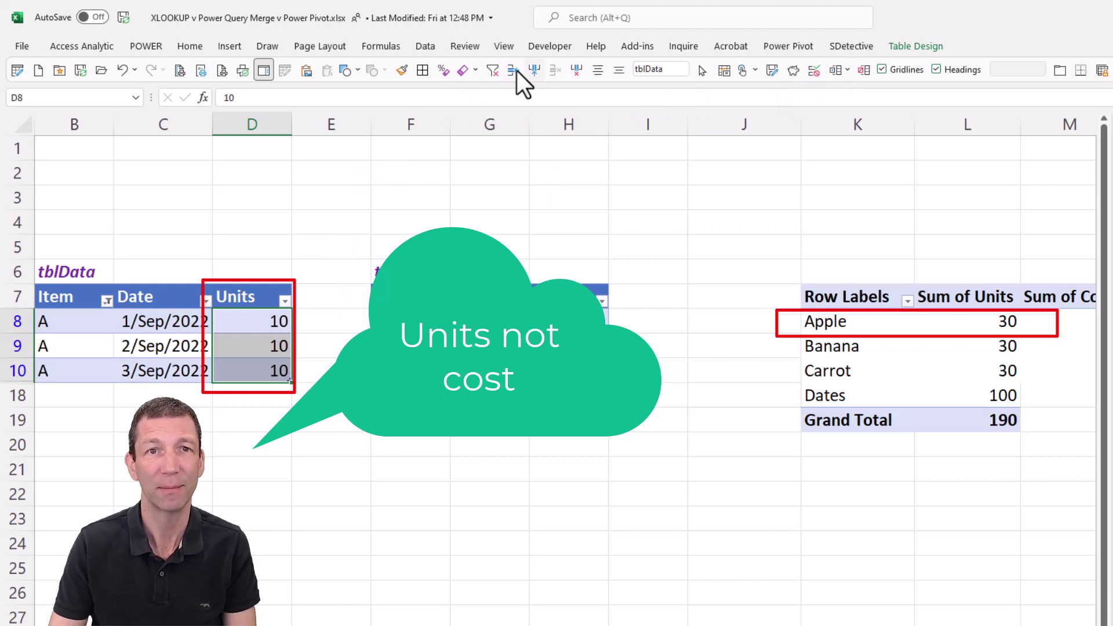
pyautogui.click(492, 70)
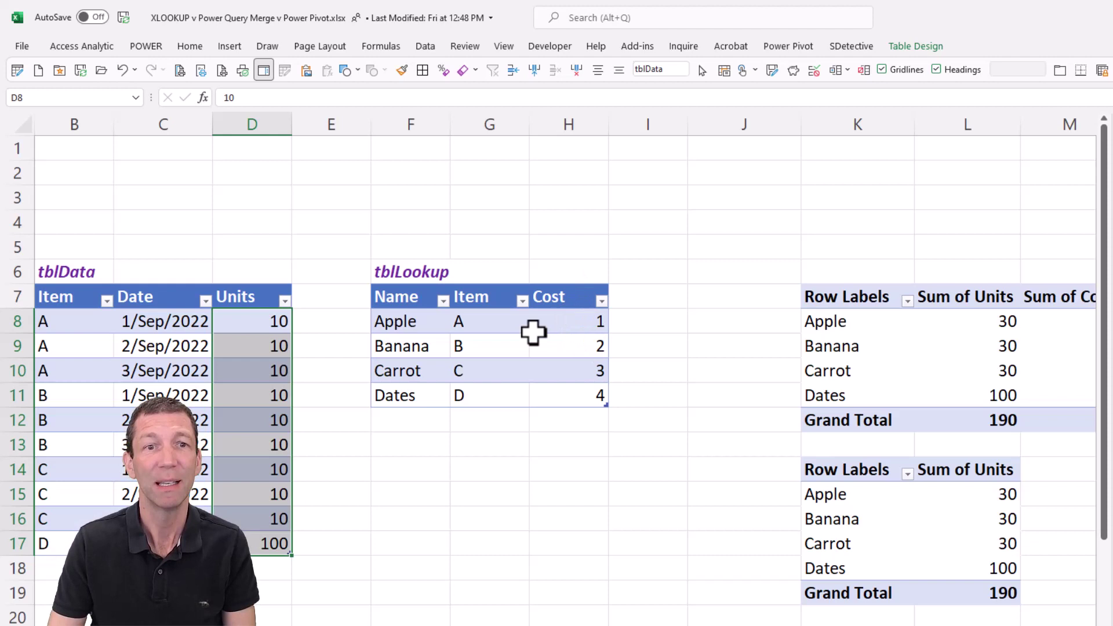
pyautogui.click(561, 329)
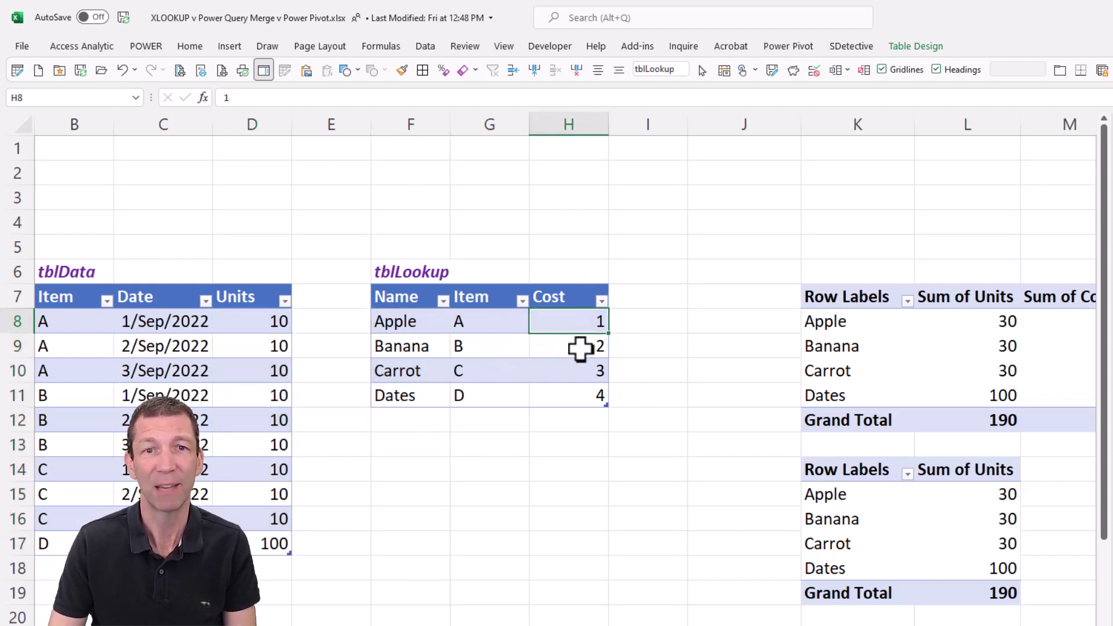
pyautogui.click(578, 353)
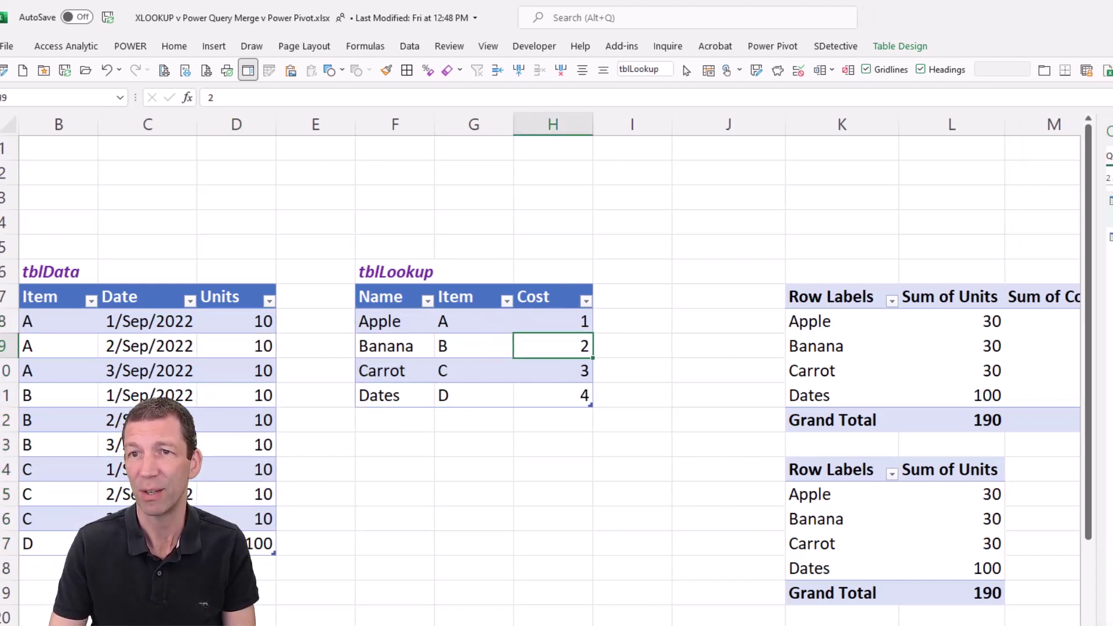
pyautogui.hotkey('alt', 'a', 'o')
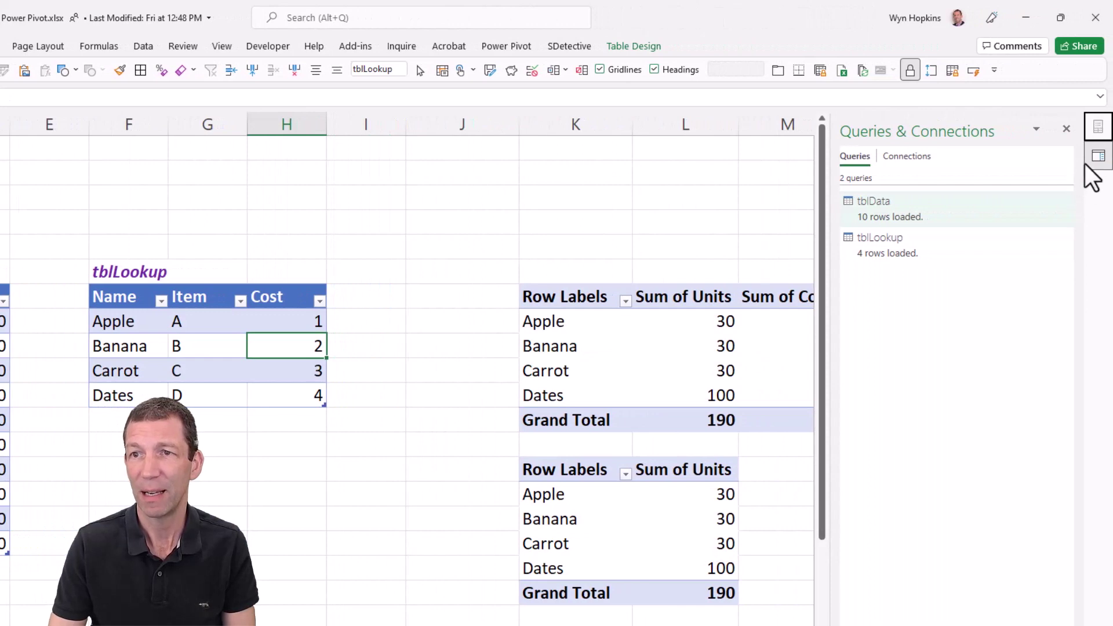
# Step: Add tblLookup Cost to the Data Model pivot's values, showing Sum of Cost 1 to 4
pyautogui.click(1097, 157)
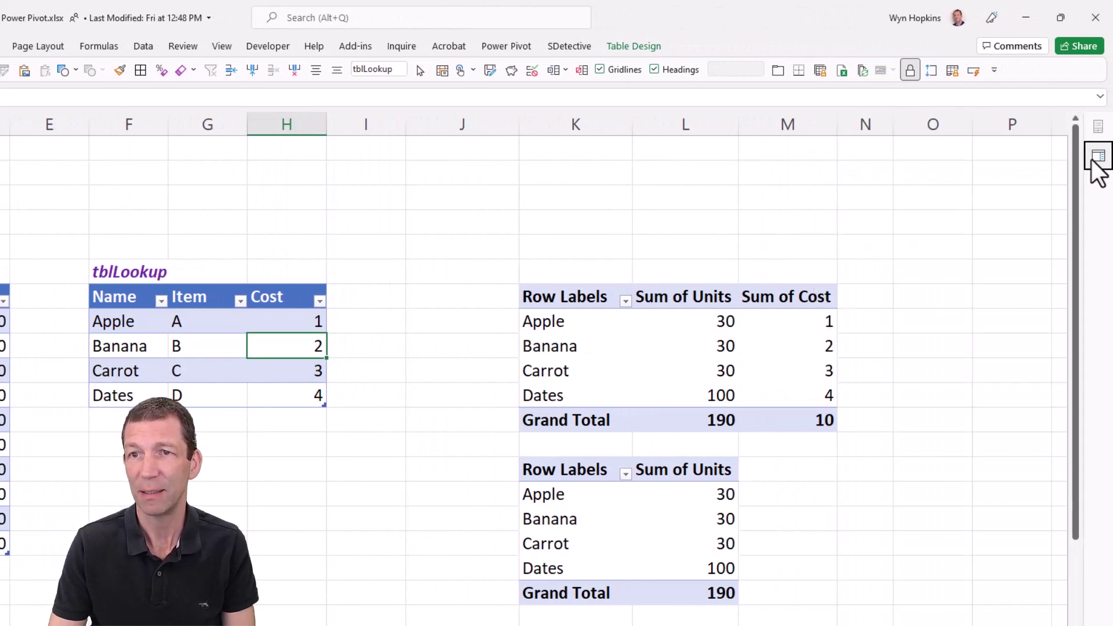
pyautogui.click(648, 543)
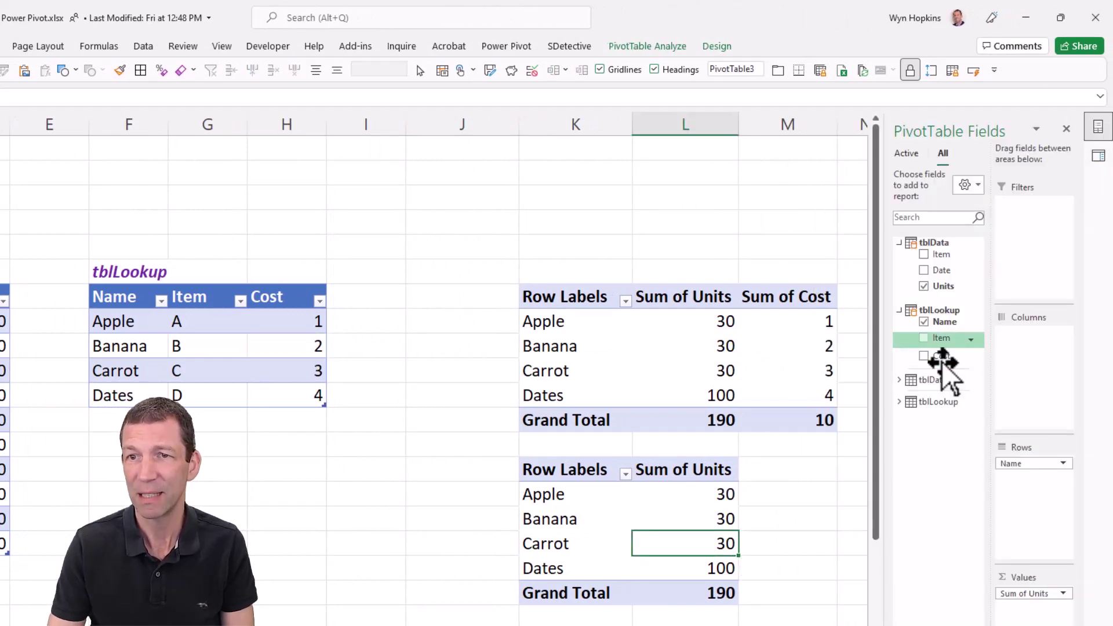
pyautogui.moveTo(941, 353); pyautogui.dragTo(1038, 602)
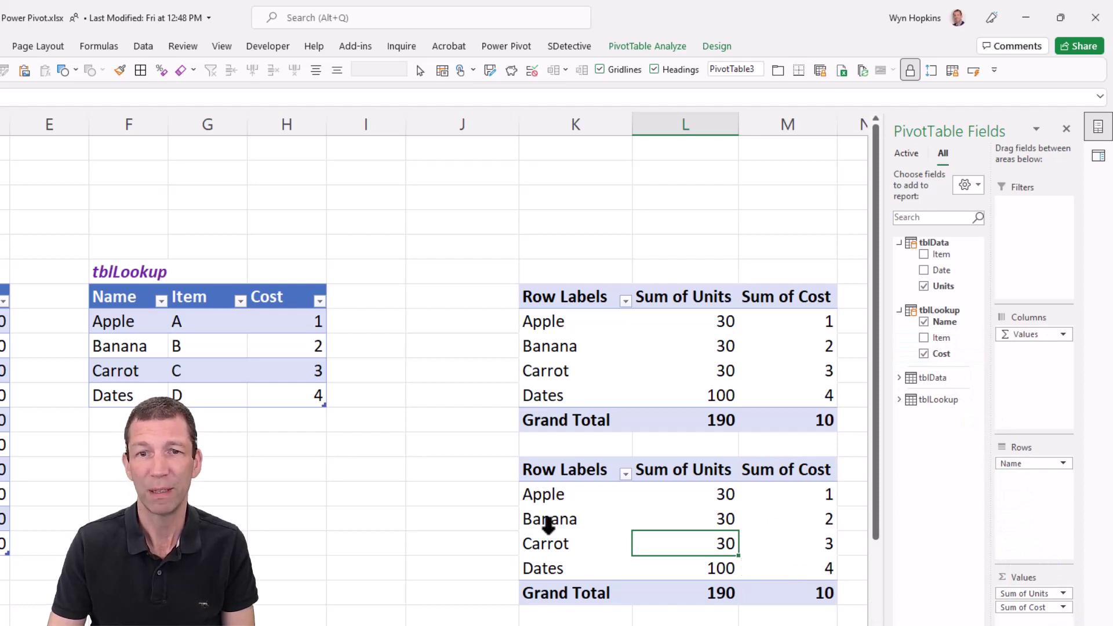
pyautogui.click(556, 498)
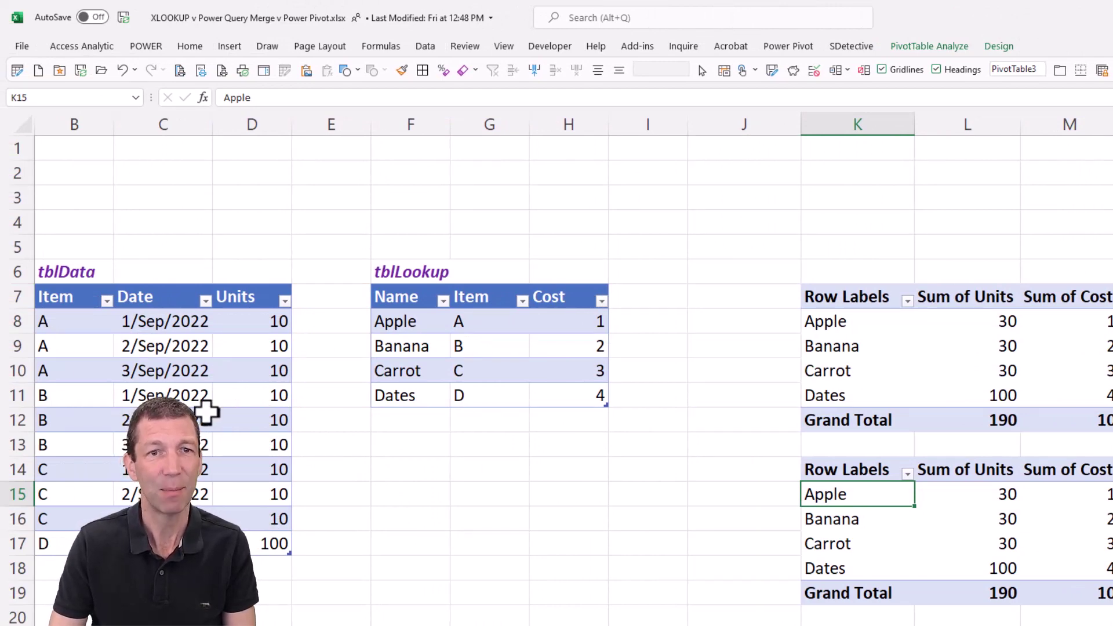
# Step: Compare the source unit rows with tblLookup costs, then start a new measure on tblData
pyautogui.click(264, 322)
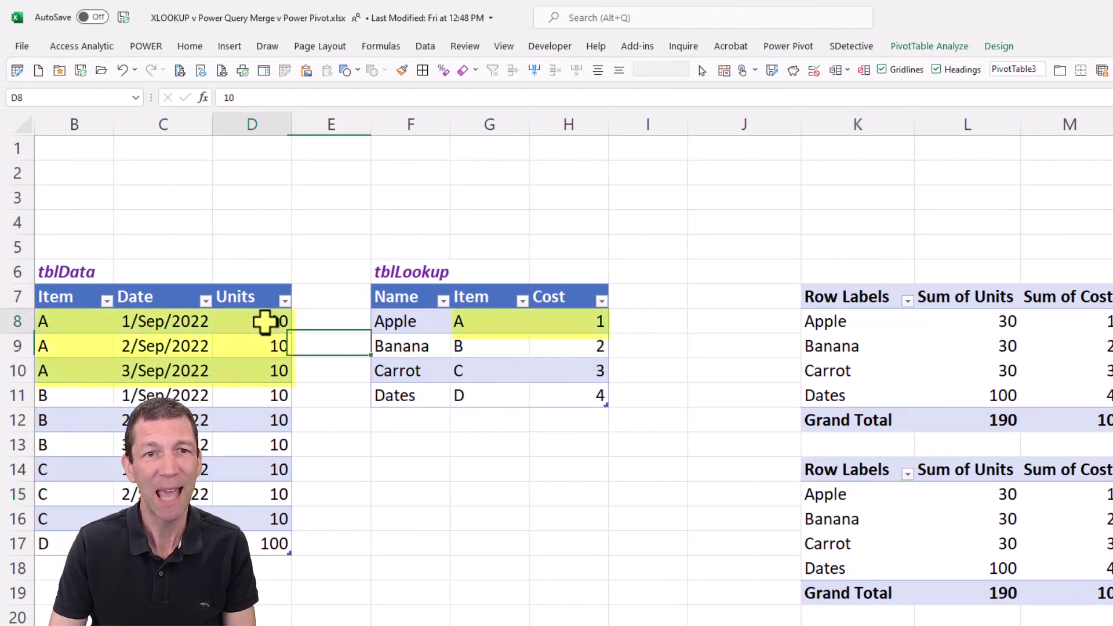
pyautogui.click(599, 321)
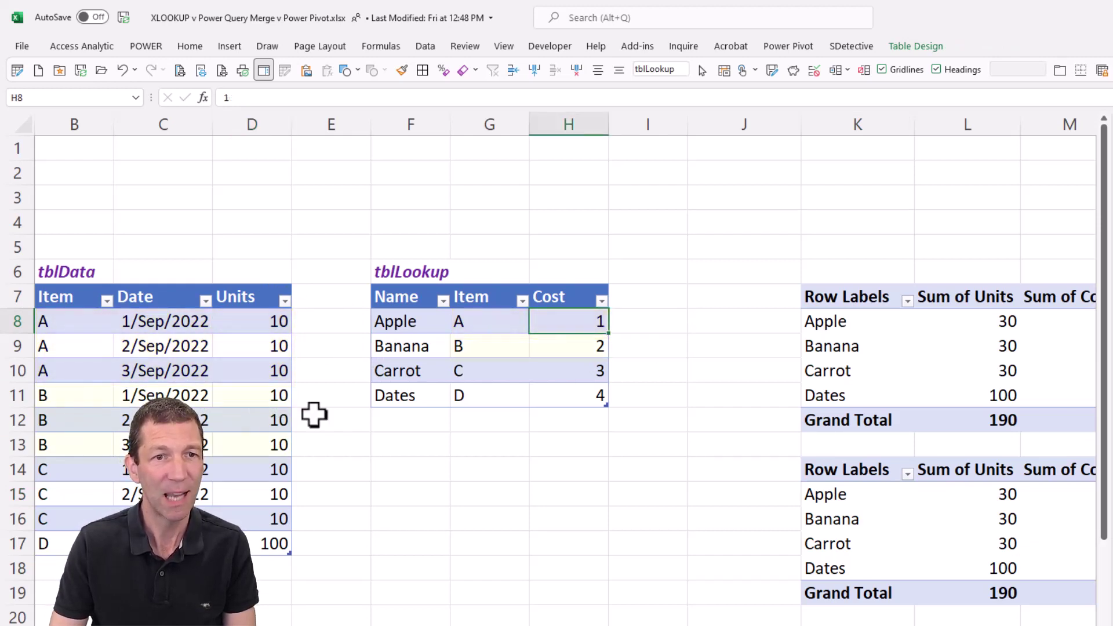
pyautogui.click(248, 395)
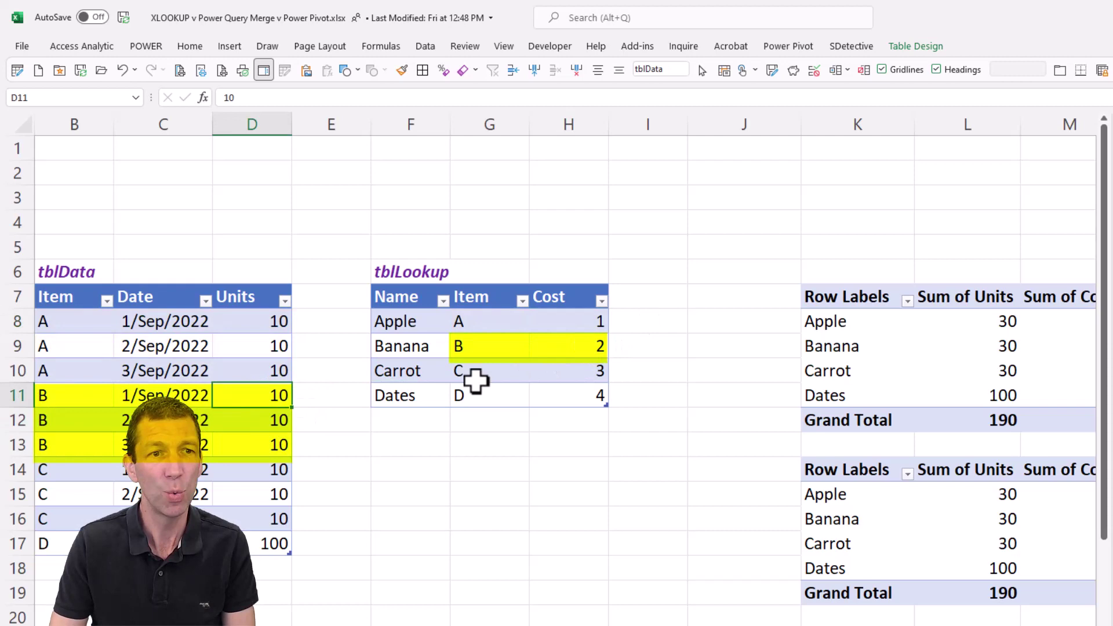
pyautogui.click(87, 474)
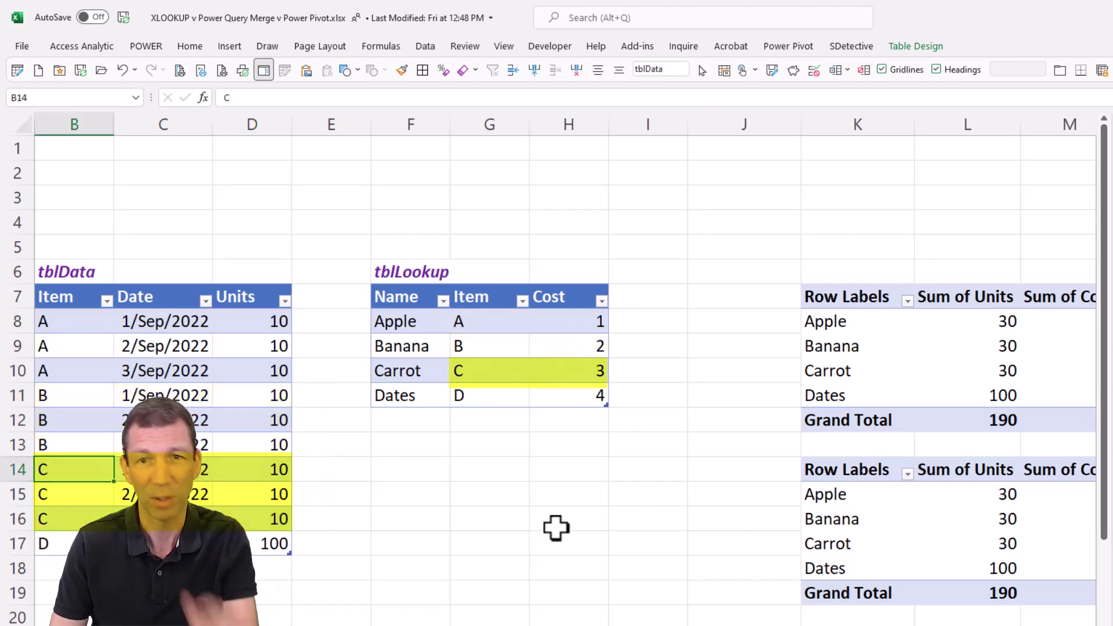
pyautogui.click(963, 524)
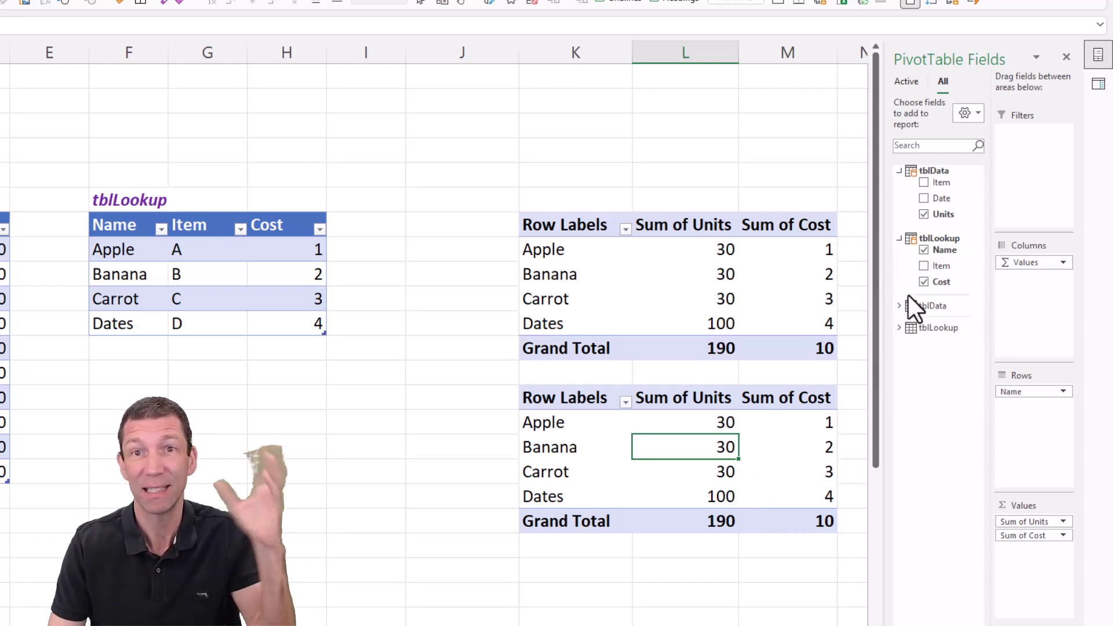
pyautogui.rightClick(941, 169)
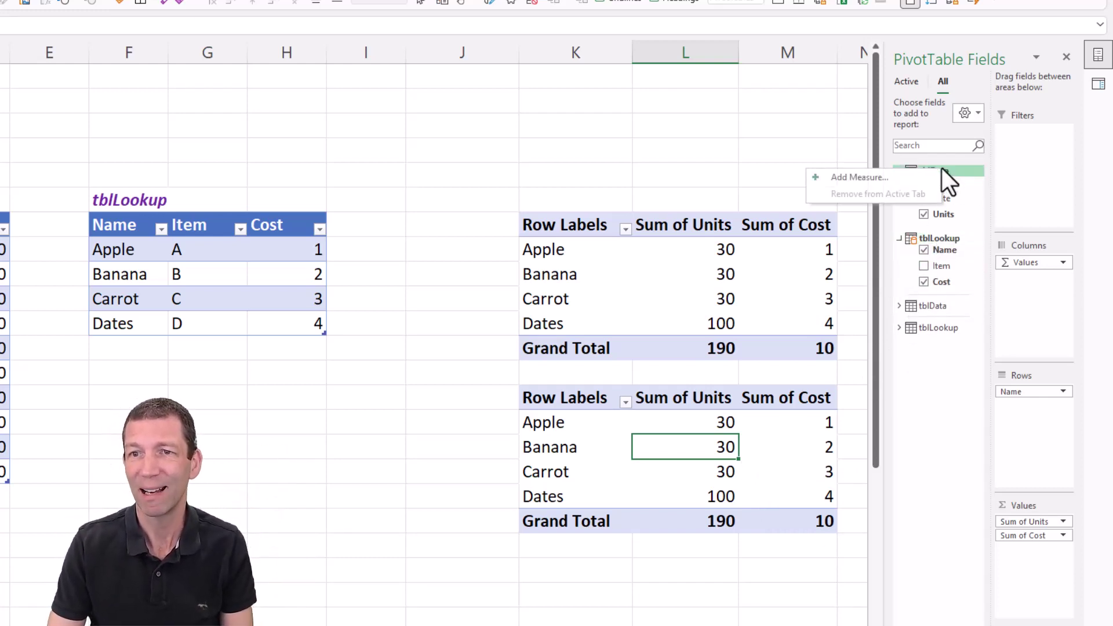
pyautogui.click(863, 179)
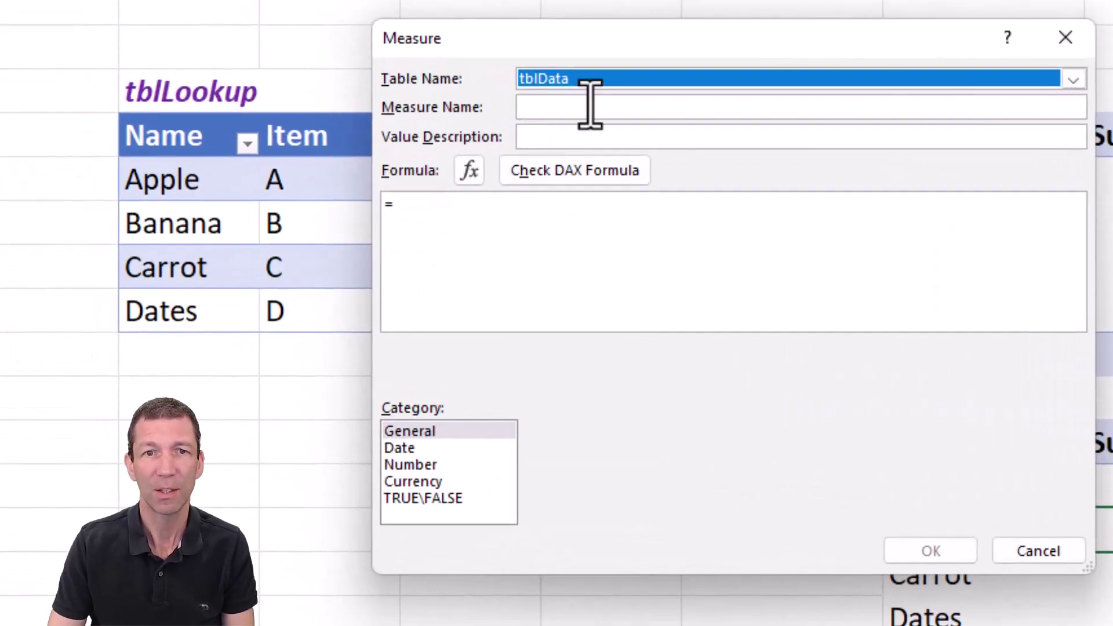
# Step: Start the Cost $ measure formula as =SUMX( tblData, tblData[Units] using autocomplete
pyautogui.click(590, 106)
pyautogui.write('Cost $')
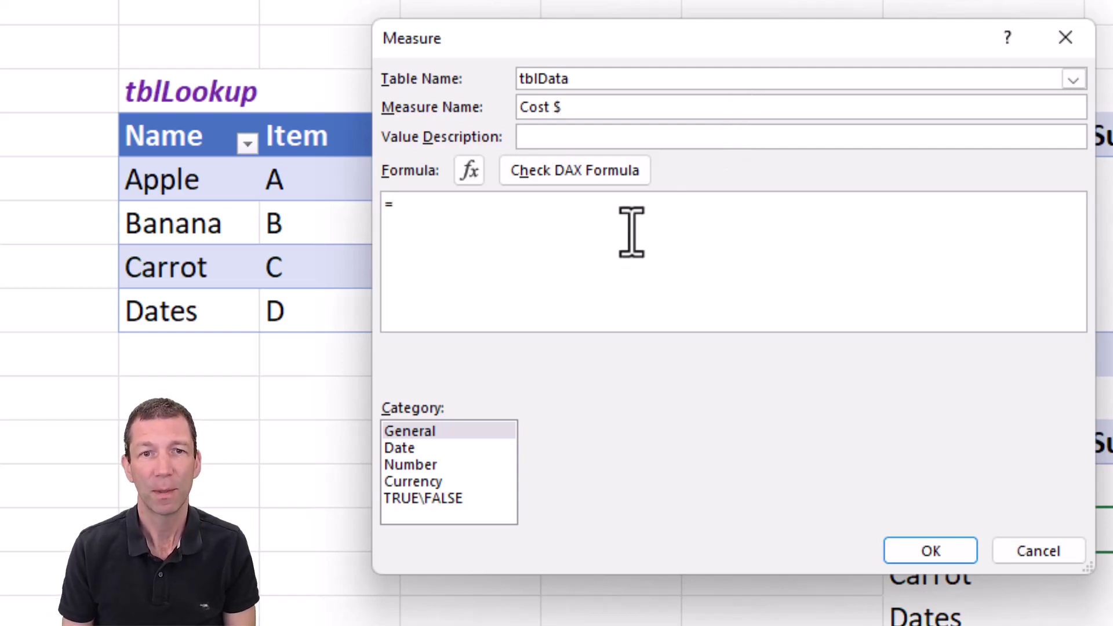
pyautogui.write('SUMX')
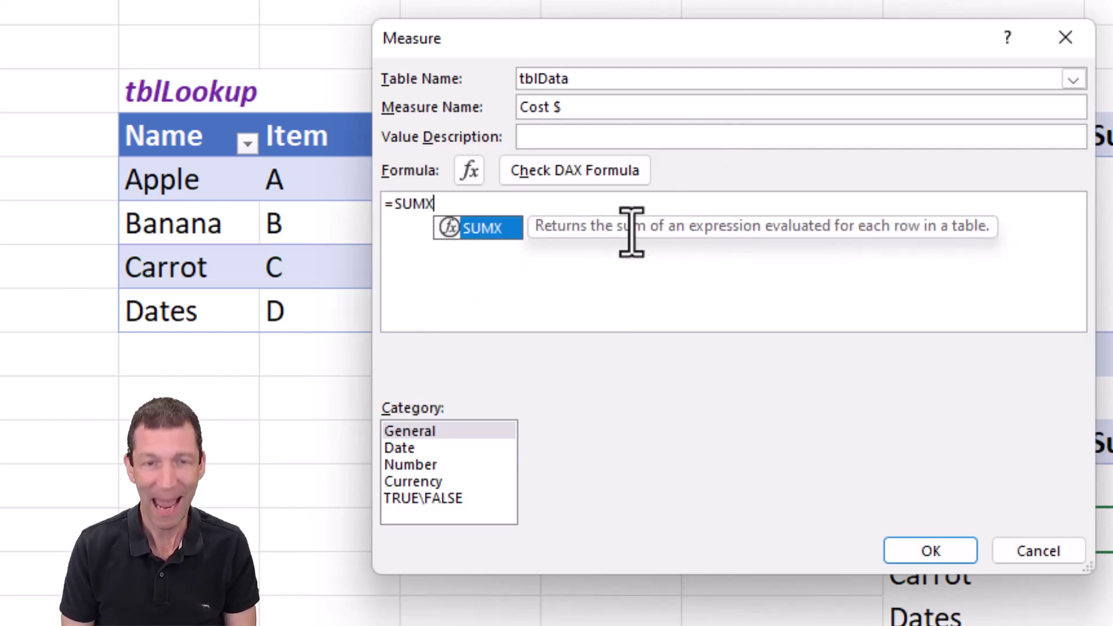
pyautogui.write('(')
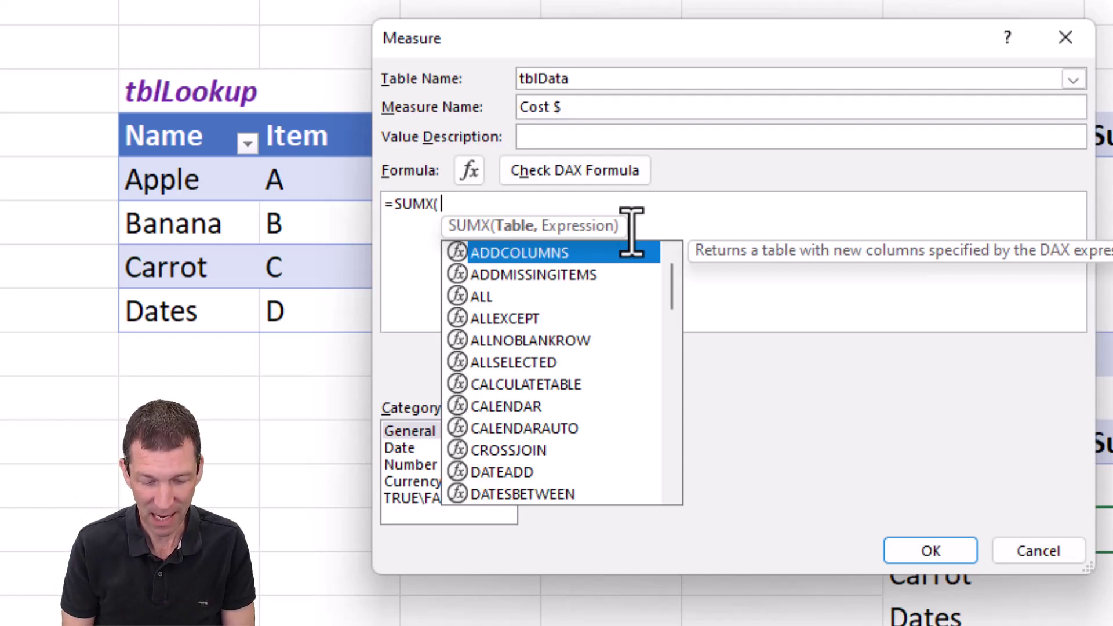
pyautogui.write('tblData')
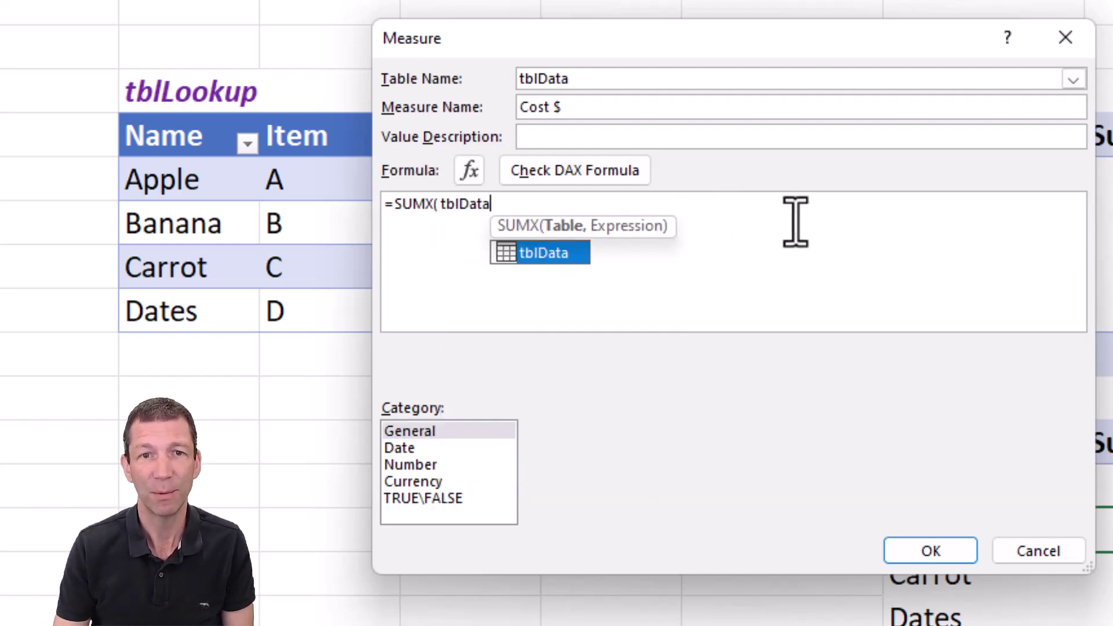
pyautogui.write(',')
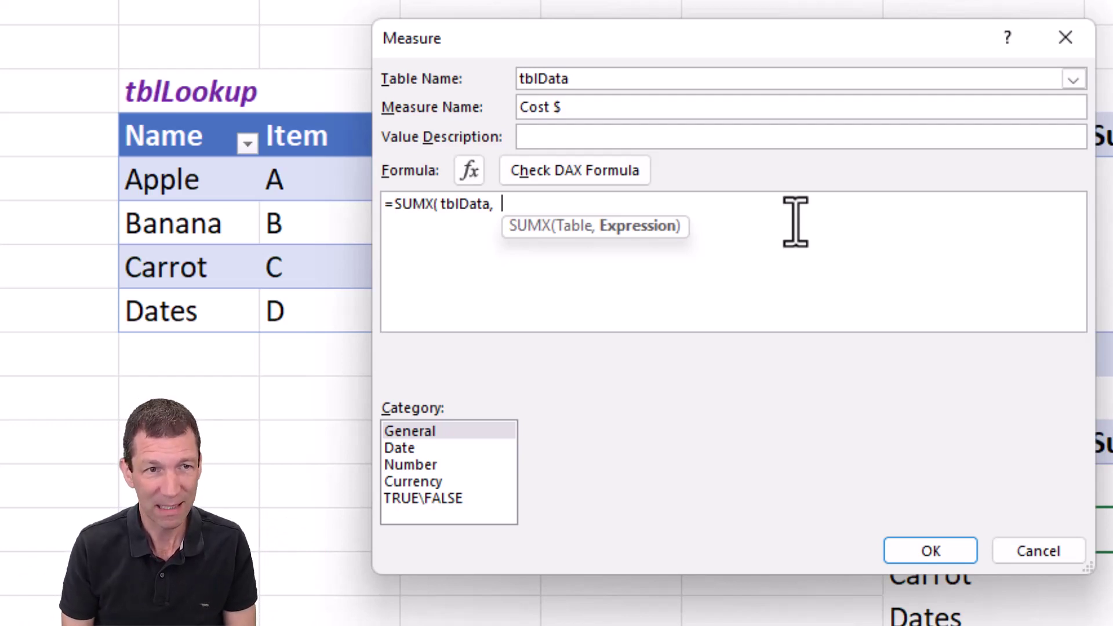
pyautogui.write('tbldata')
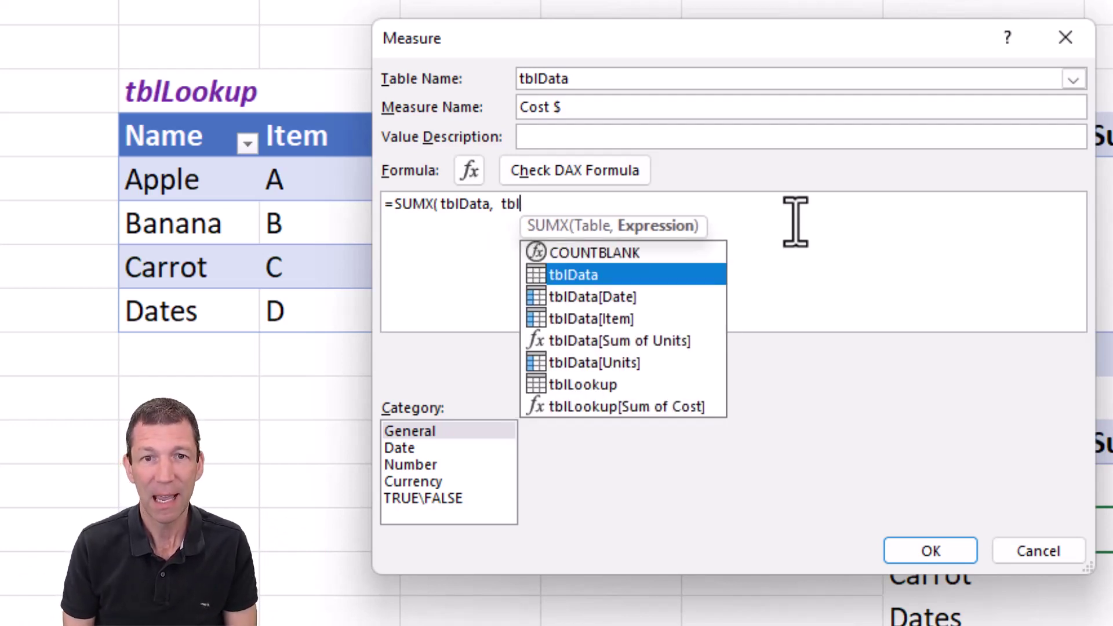
pyautogui.press('Down')
pyautogui.press('Down')
pyautogui.press('Down')
pyautogui.press('Down')
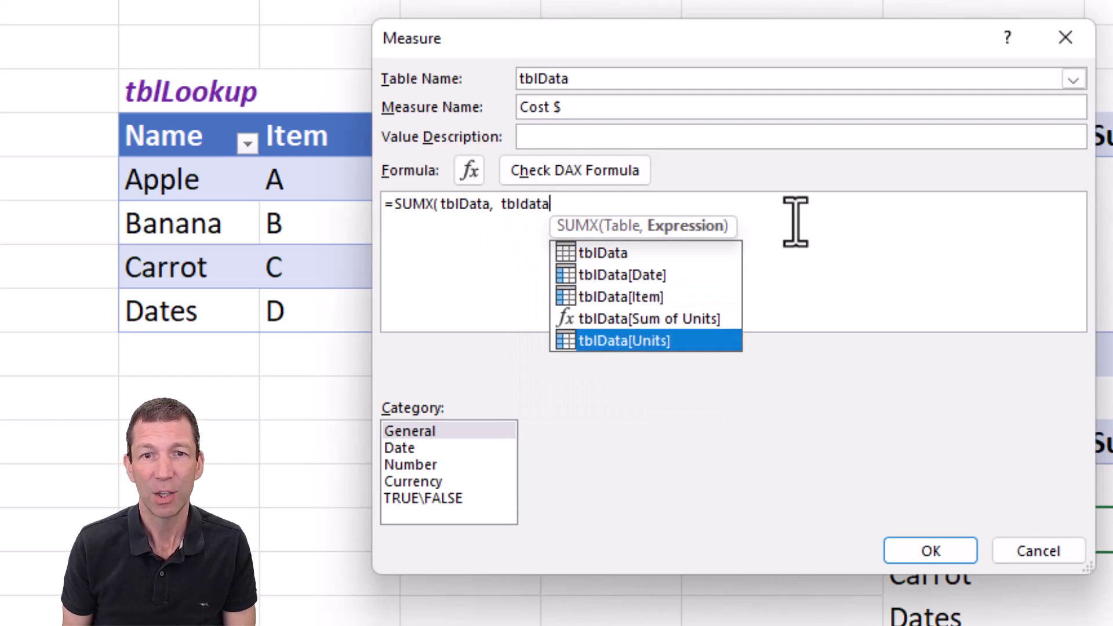
pyautogui.press('Tab')
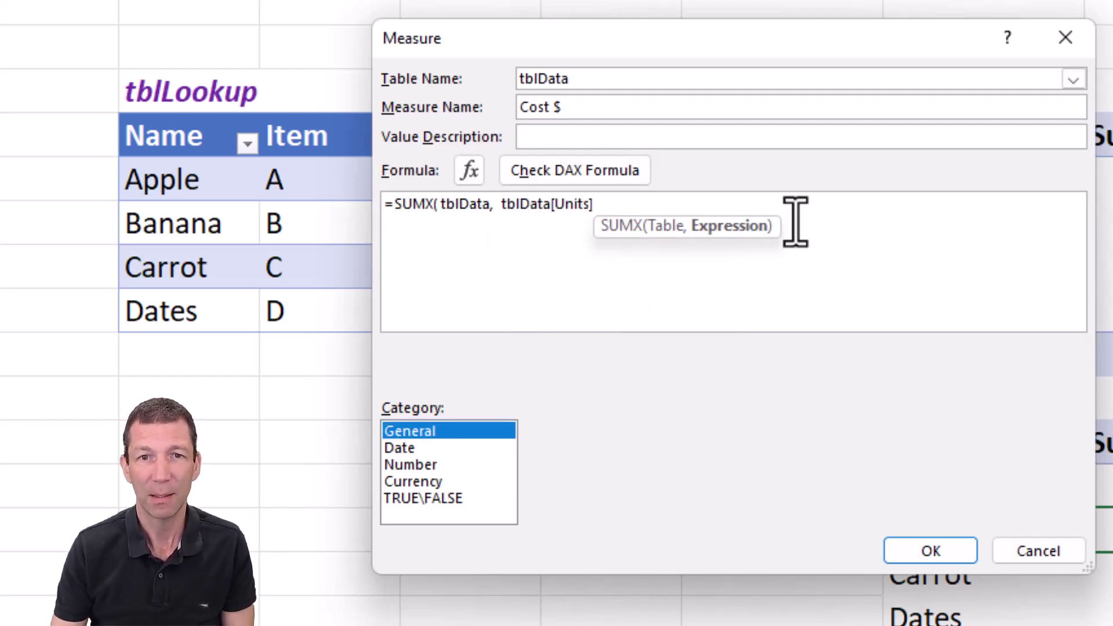
# Step: Complete the formula with * RELATED(tblLookup[Cost]) ) to multiply units by looked-up cost
pyautogui.click(795, 221)
pyautogui.write('* ')
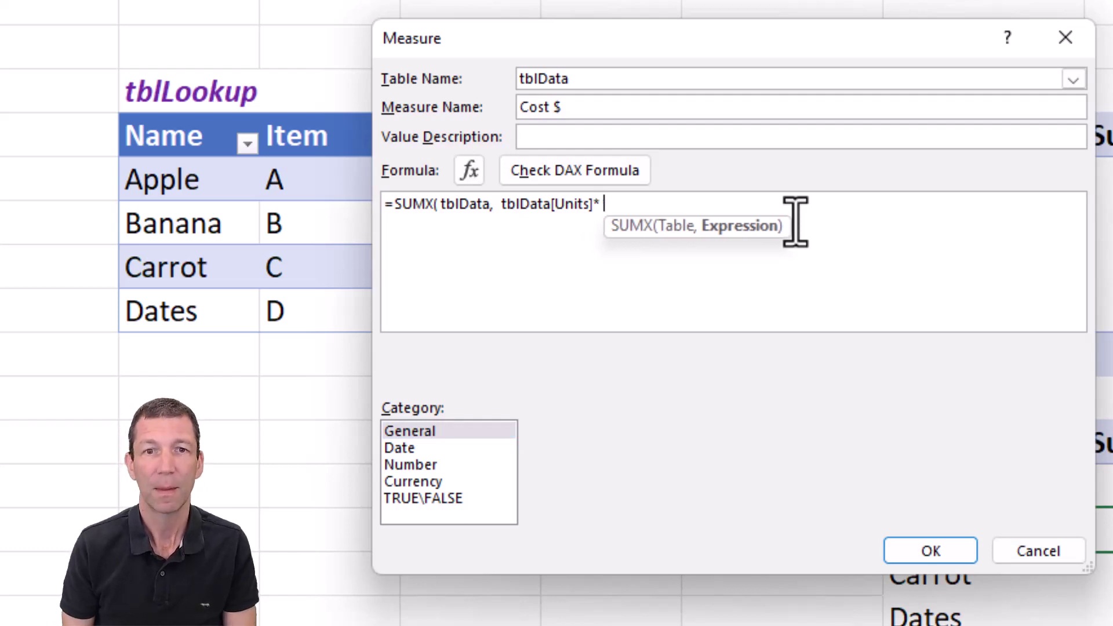
pyautogui.write('tbllo')
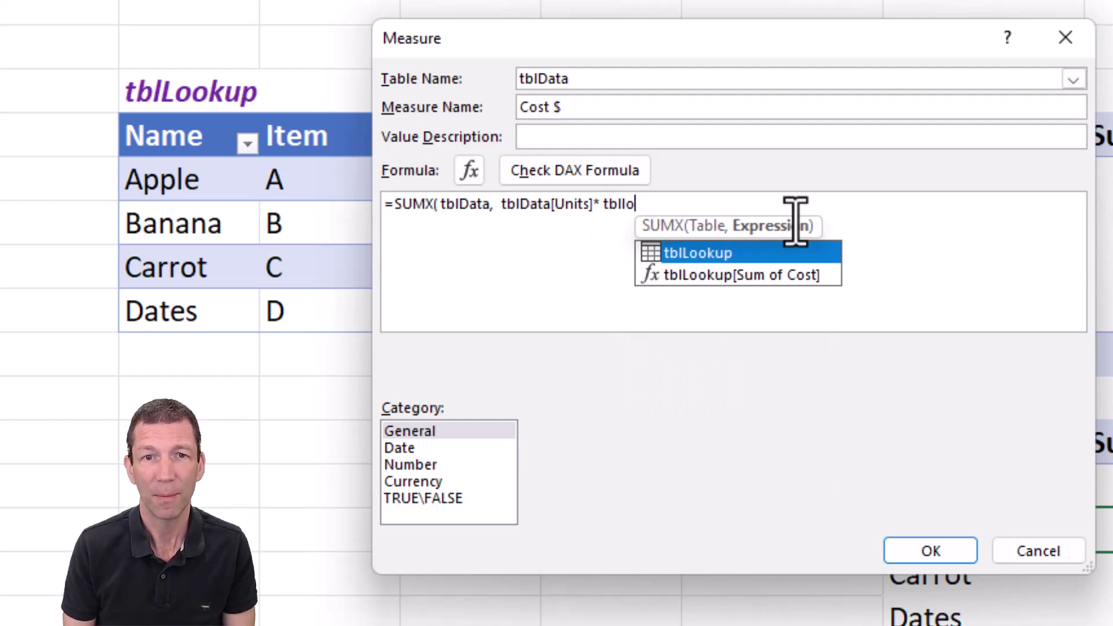
pyautogui.press('Tab')
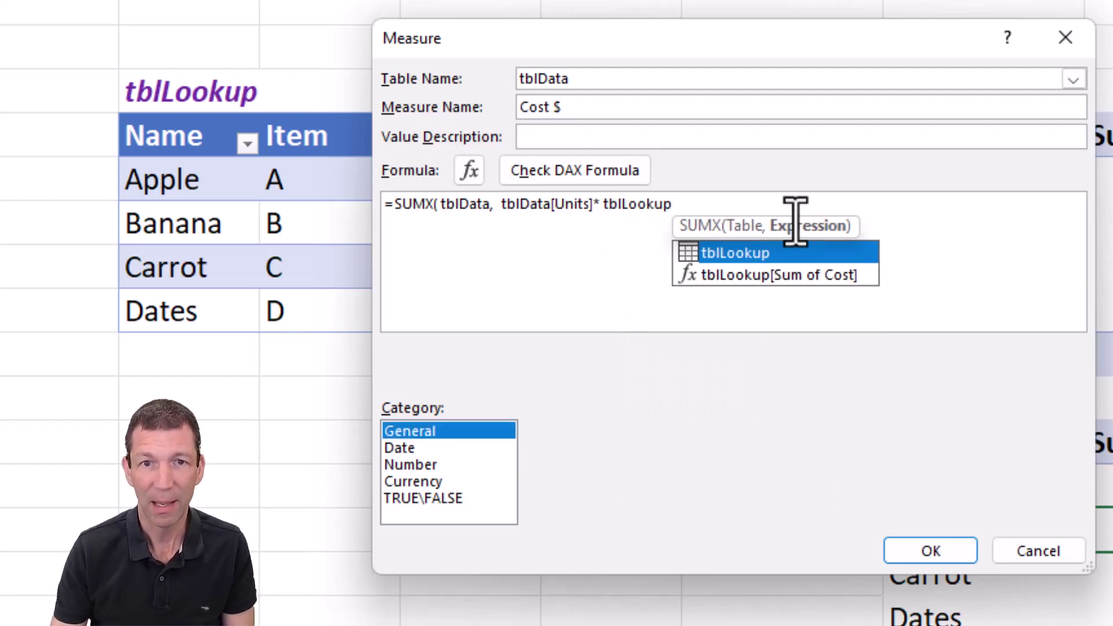
pyautogui.click(854, 208)
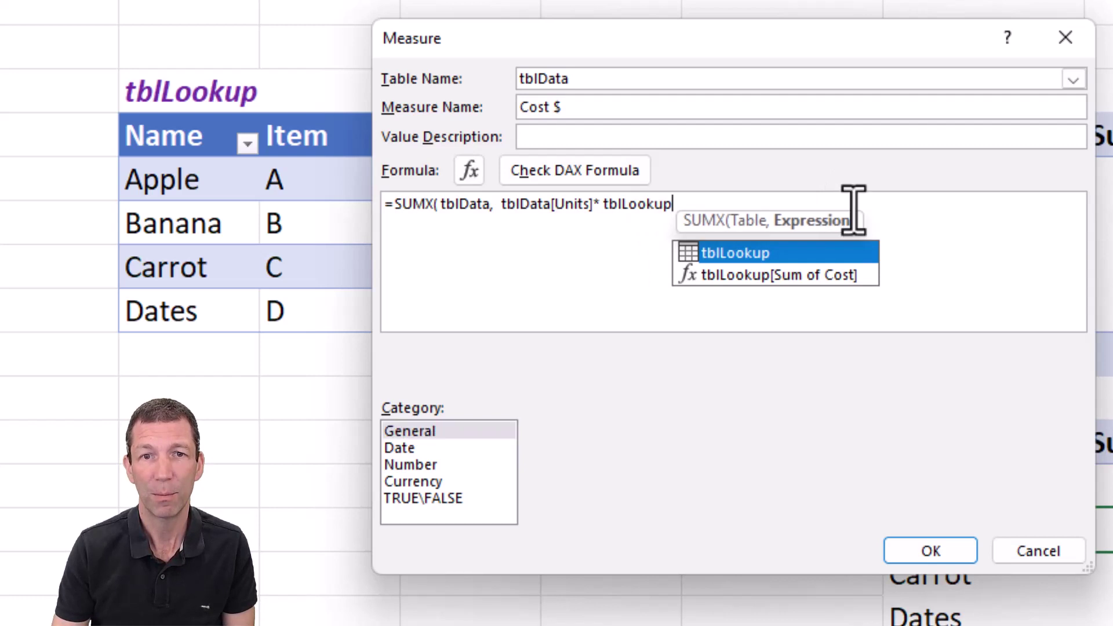
pyautogui.write('[pr')
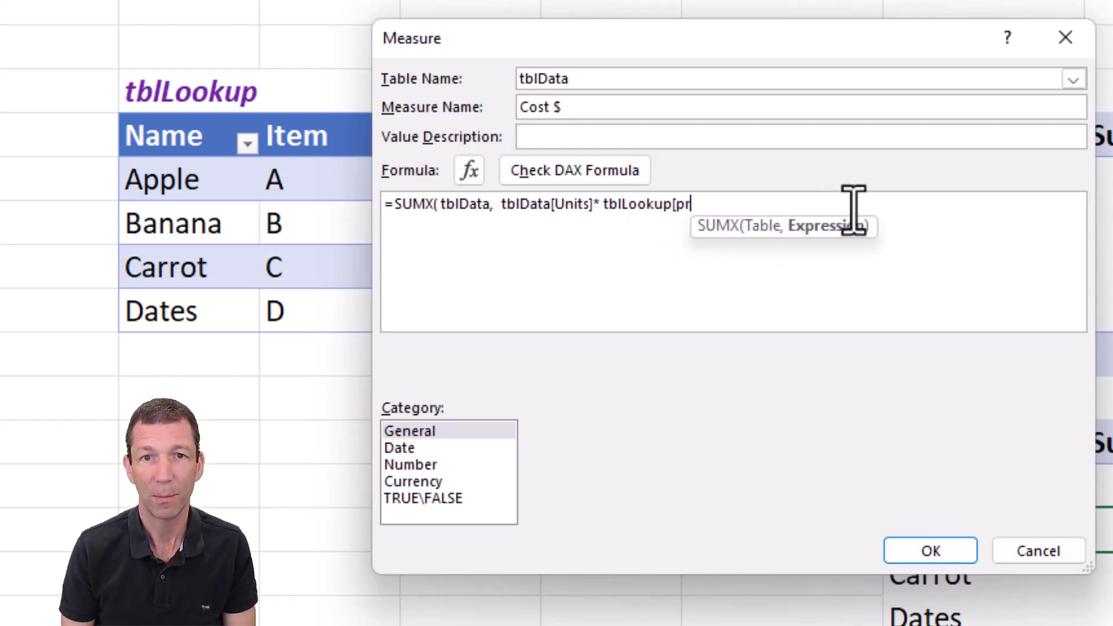
pyautogui.press('BackSpace')
pyautogui.press('BackSpace')
pyautogui.write('[p')
pyautogui.press('BackSpace')
pyautogui.press('BackSpace')
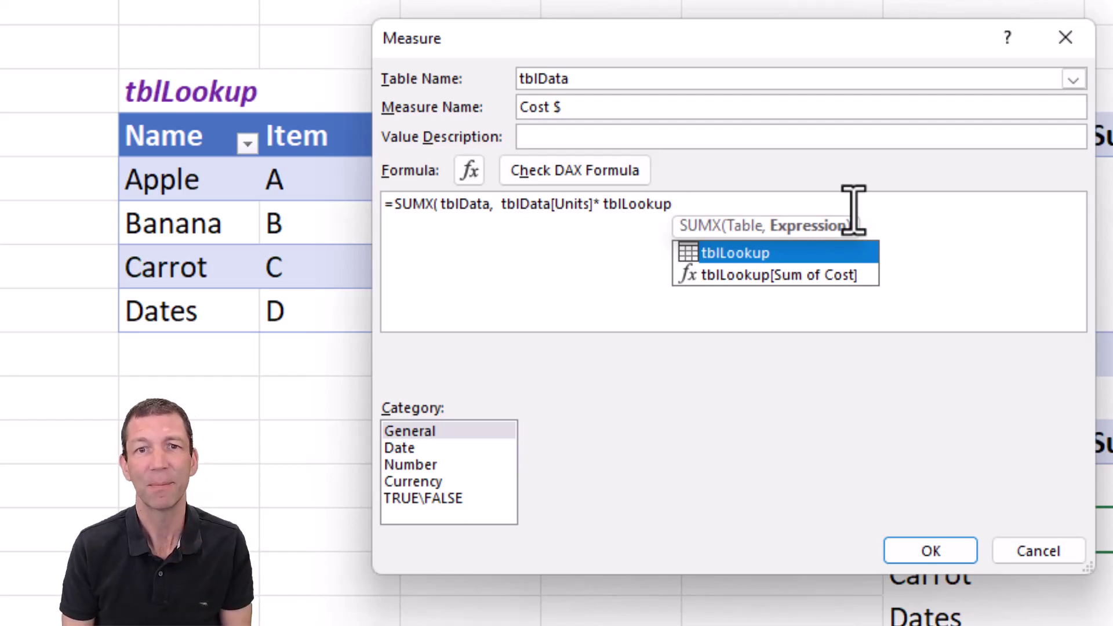
pyautogui.press('BackSpace')
pyautogui.press('BackSpace')
pyautogui.press('BackSpace')
pyautogui.press('BackSpace')
pyautogui.press('BackSpace')
pyautogui.press('BackSpace')
pyautogui.press('BackSpace')
pyautogui.press('BackSpace')
pyautogui.press('BackSpace')
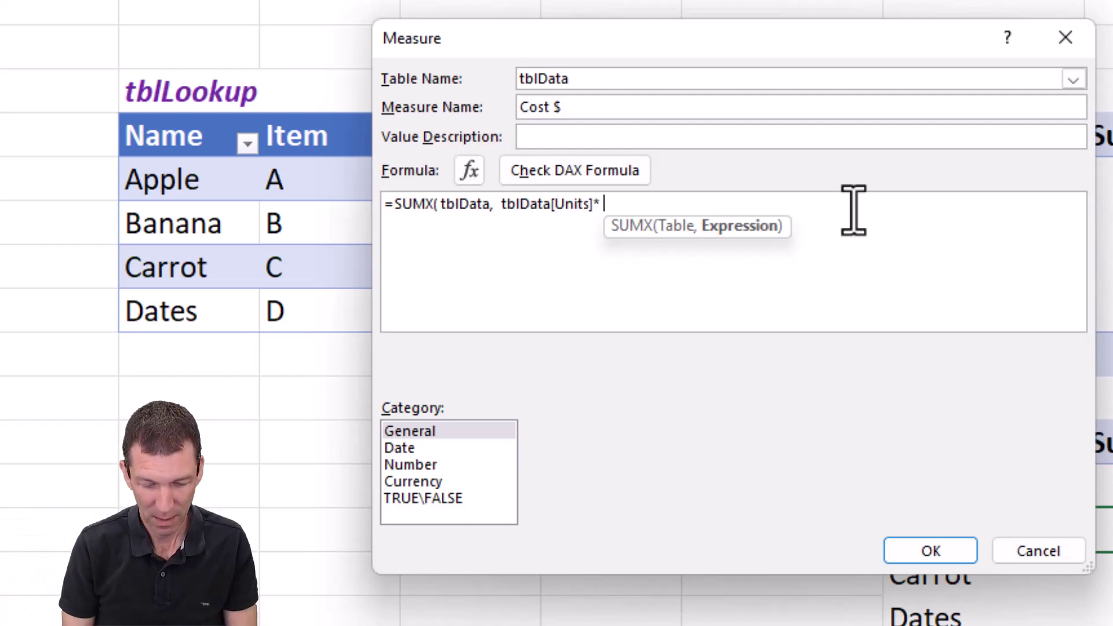
pyautogui.write('relat')
pyautogui.press('Tab')
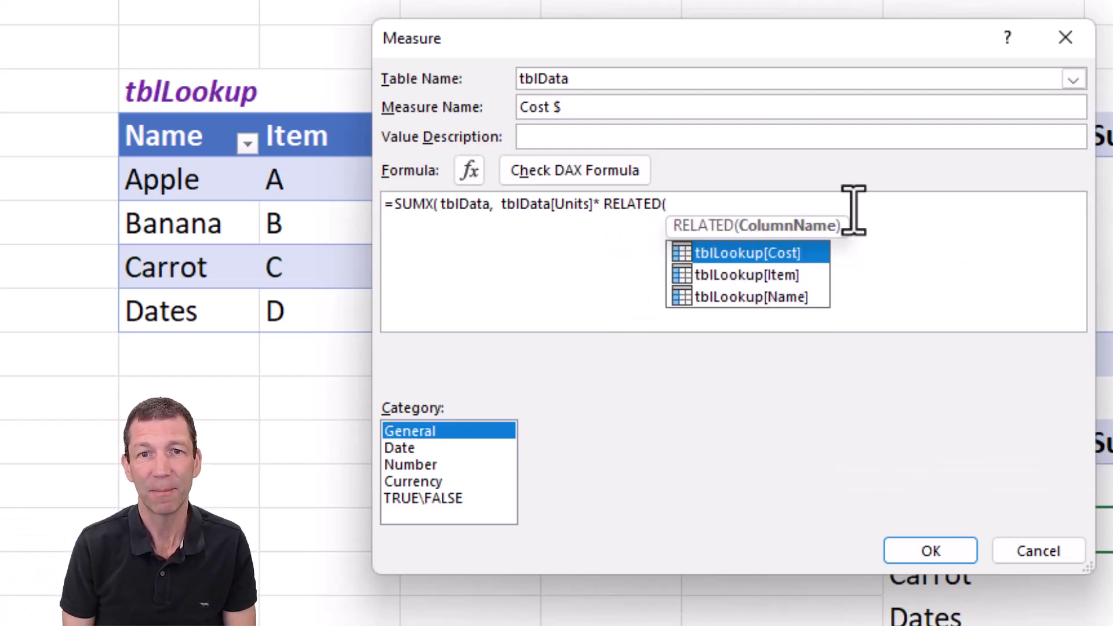
pyautogui.doubleClick(802, 255)
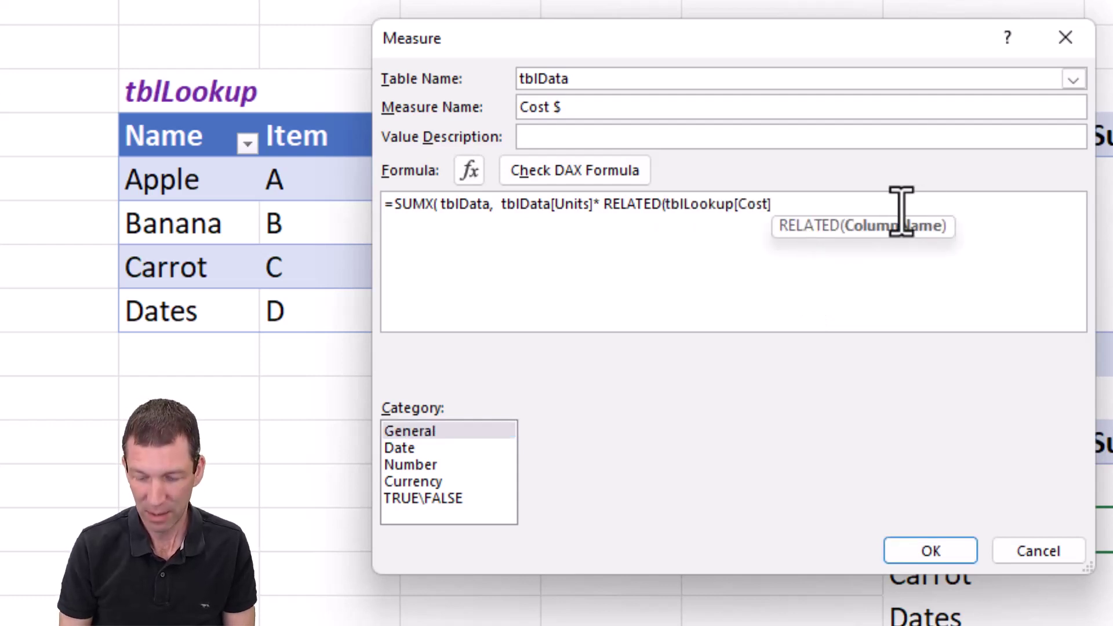
pyautogui.write(') ')
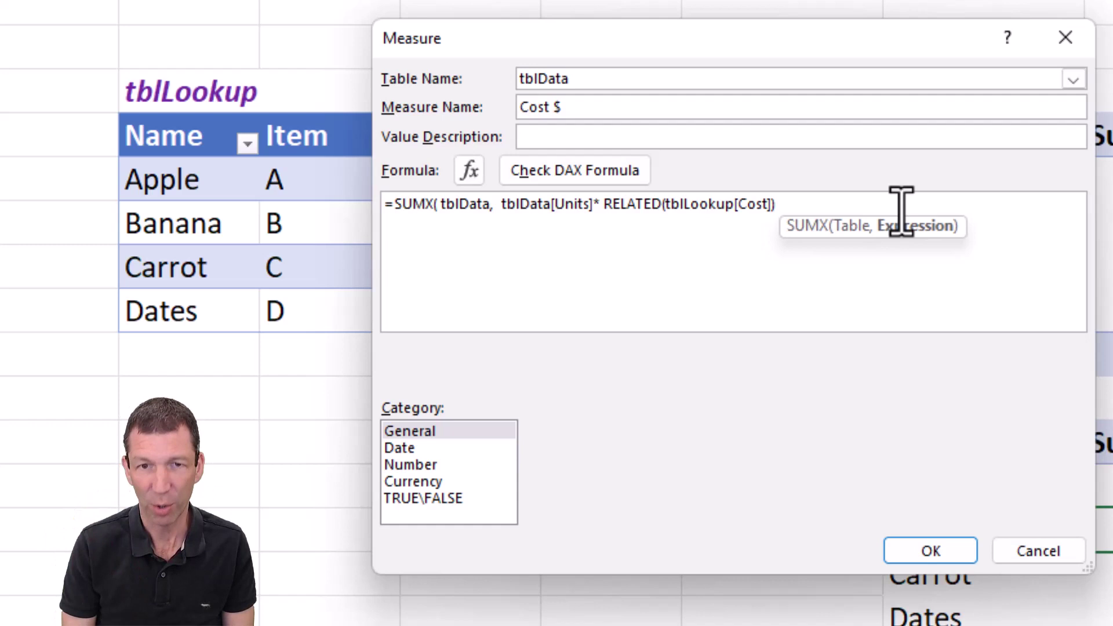
pyautogui.write(')')
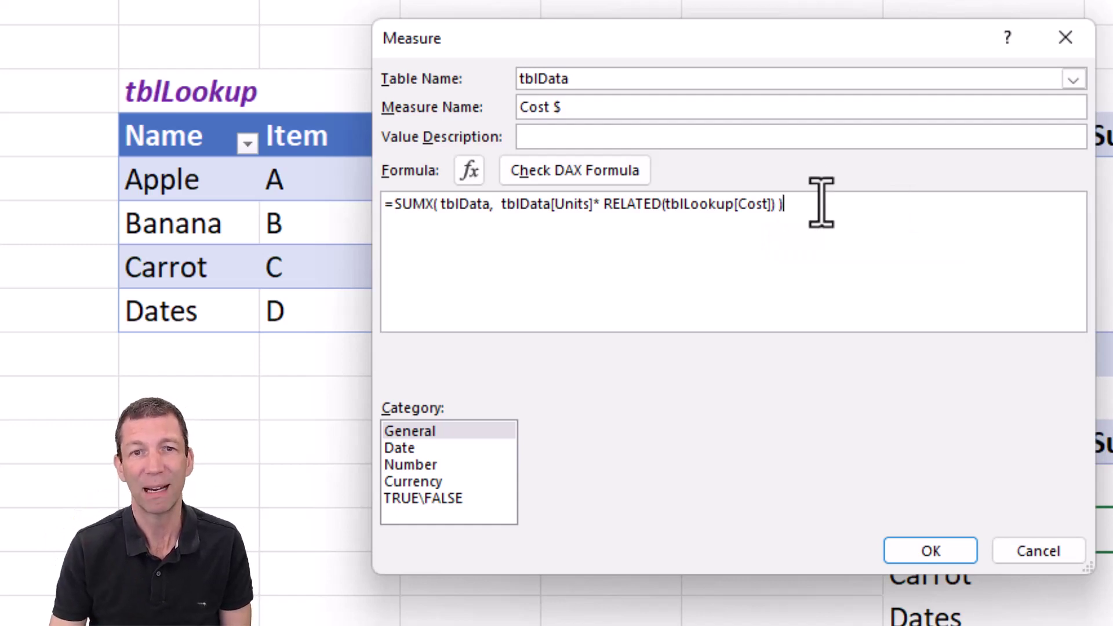
# Step: Format Cost $ as a Whole Number with thousands separator and save the measure
pyautogui.click(446, 466)
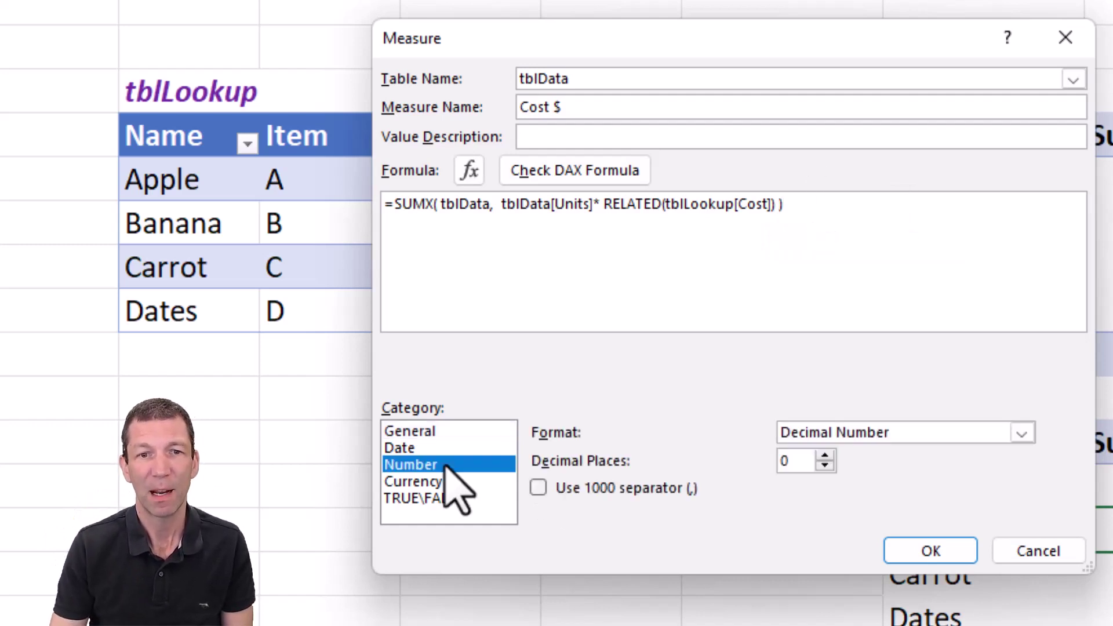
pyautogui.click(629, 490)
pyautogui.click(841, 433)
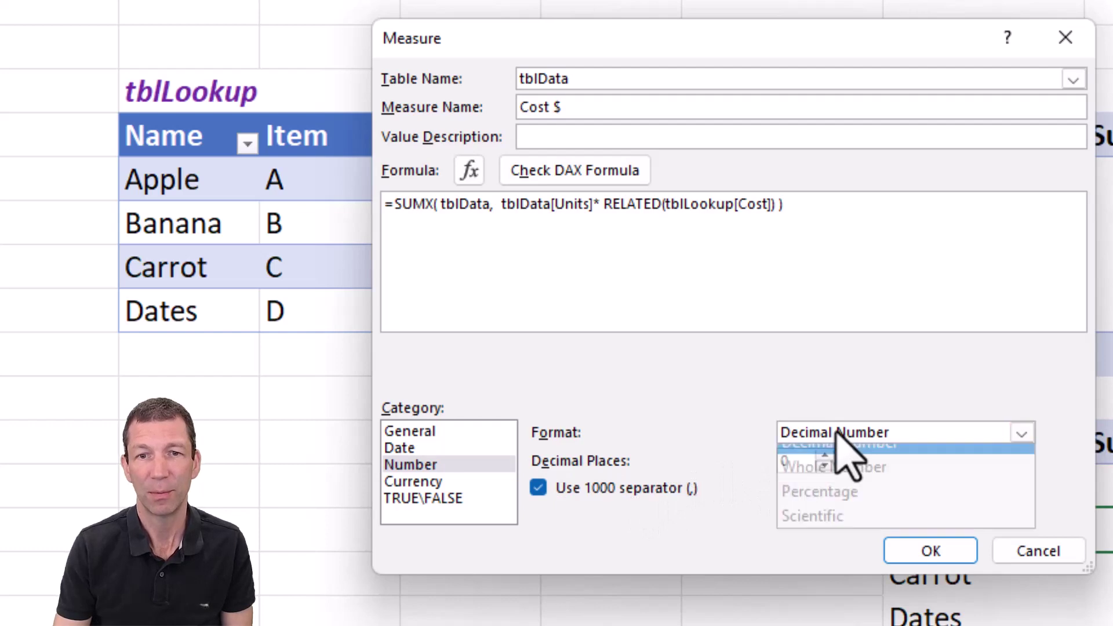
pyautogui.click(829, 482)
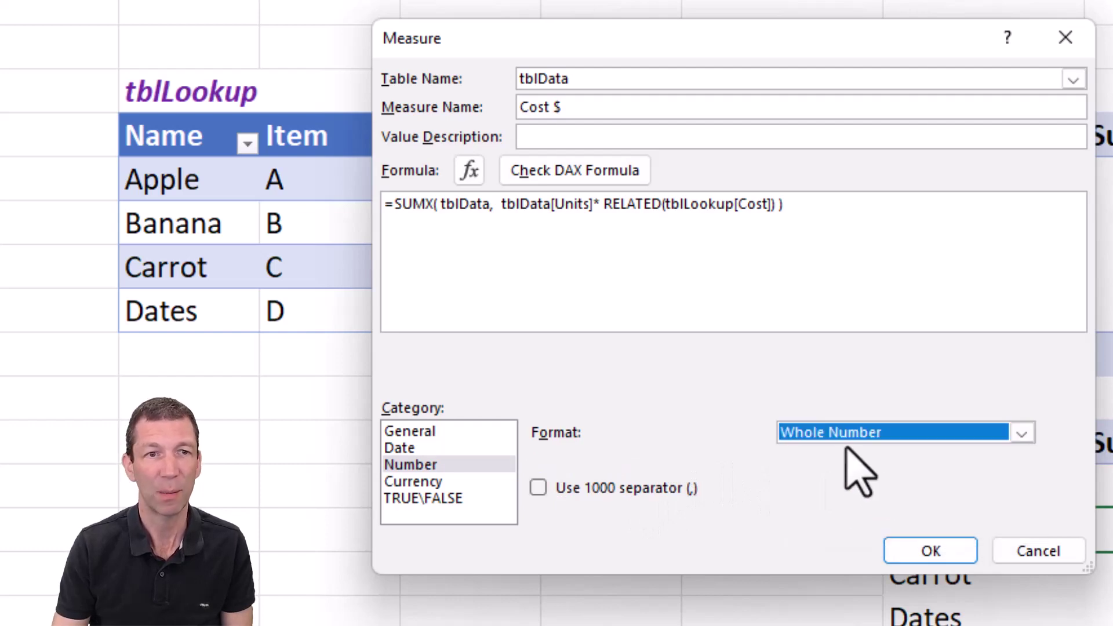
pyautogui.click(931, 551)
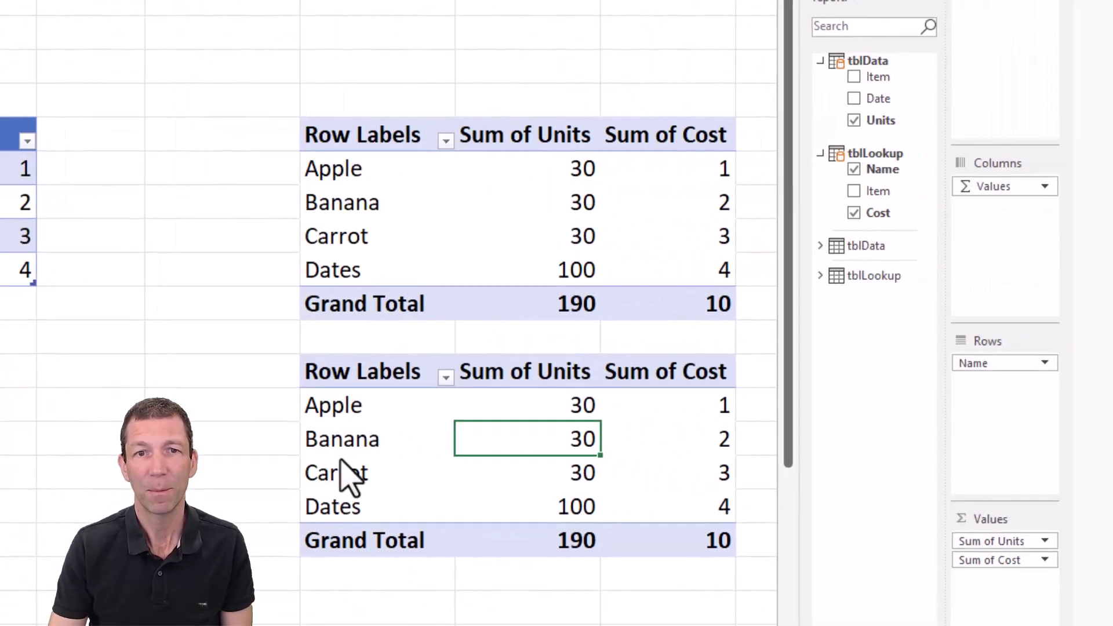
# Step: Add the Cost $ measure to the pivot's Values area, totalling 580
pyautogui.moveTo(893, 143); pyautogui.dragTo(986, 609)
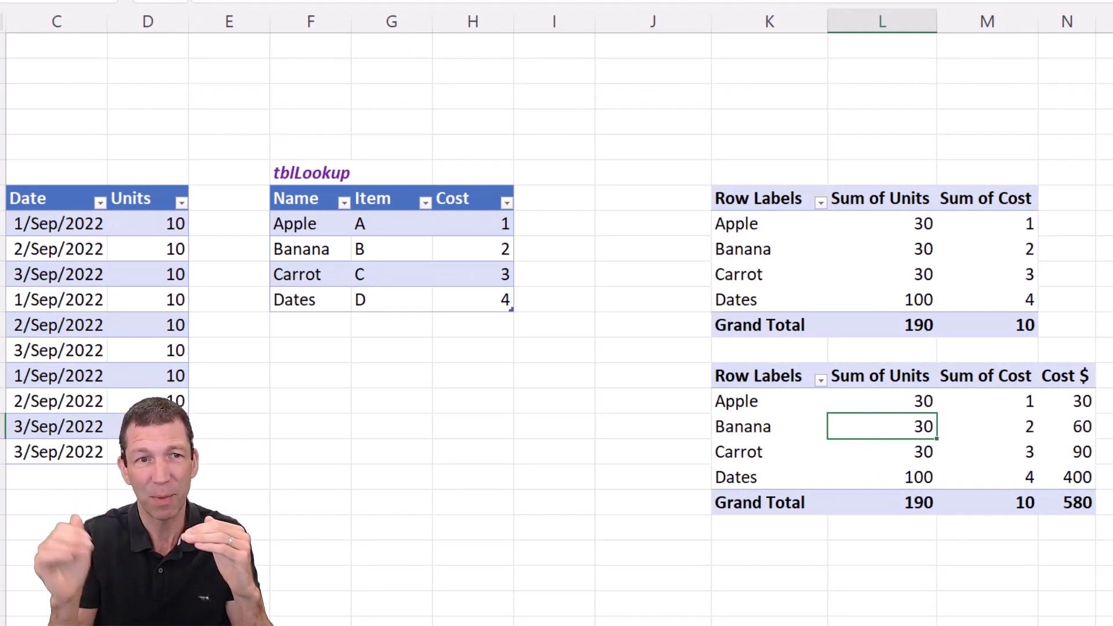
pyautogui.click(161, 281)
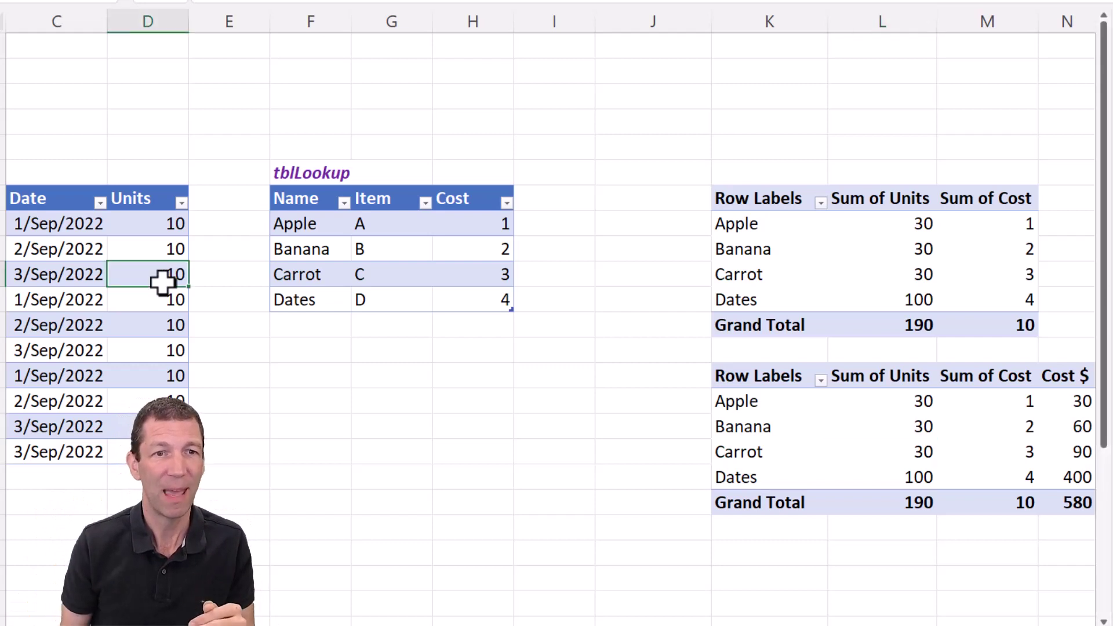
pyautogui.press('Left')
pyautogui.press('Left')
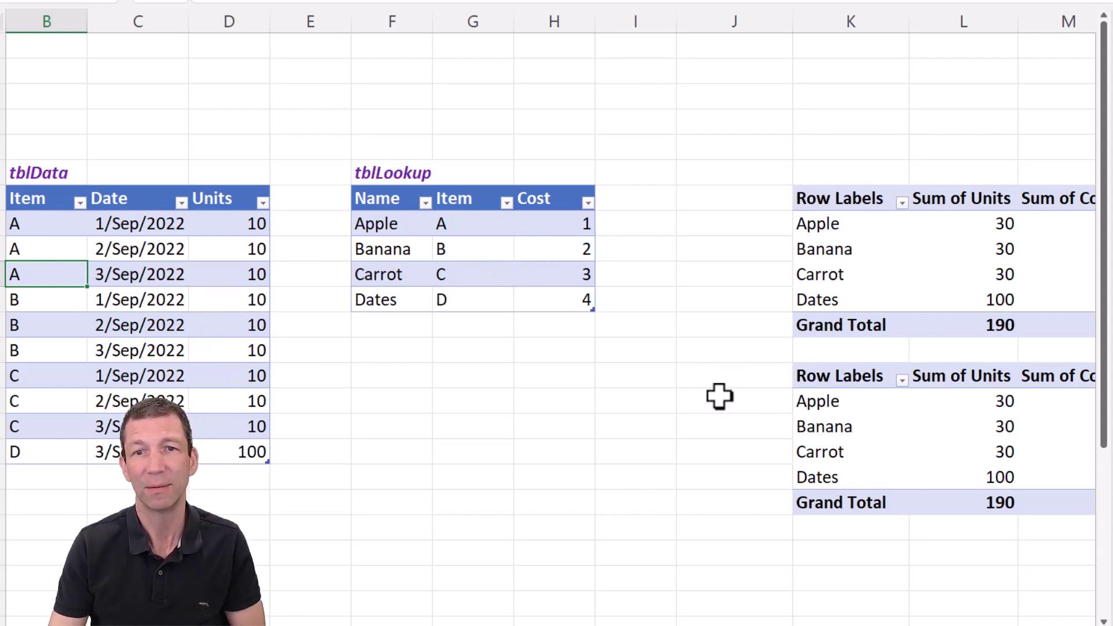
pyautogui.hscroll(3, 550, 290)
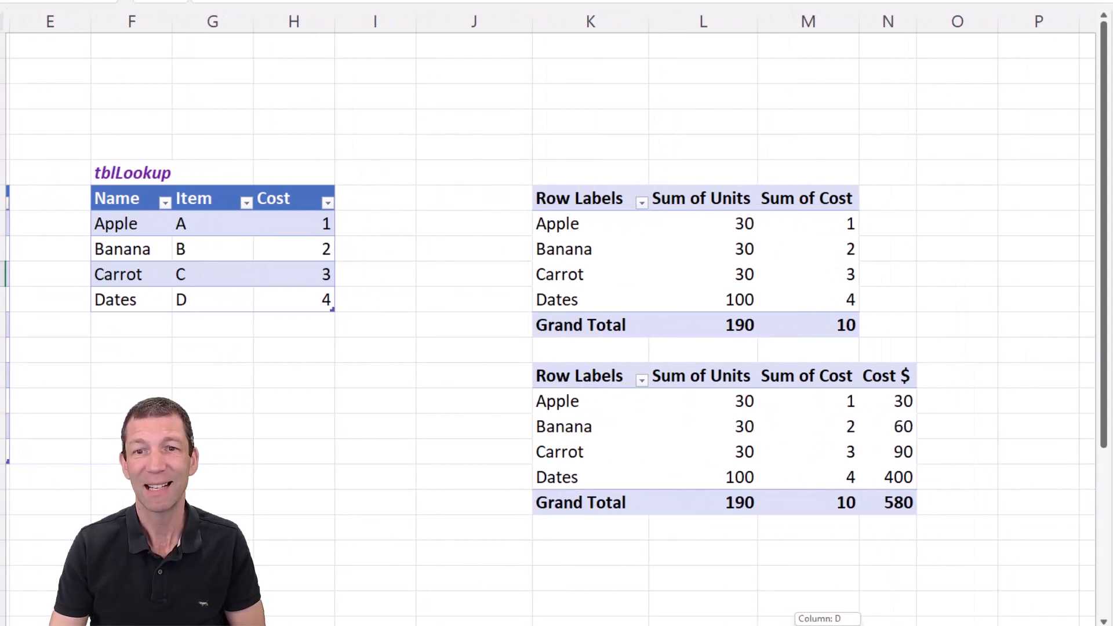
pyautogui.click(885, 407)
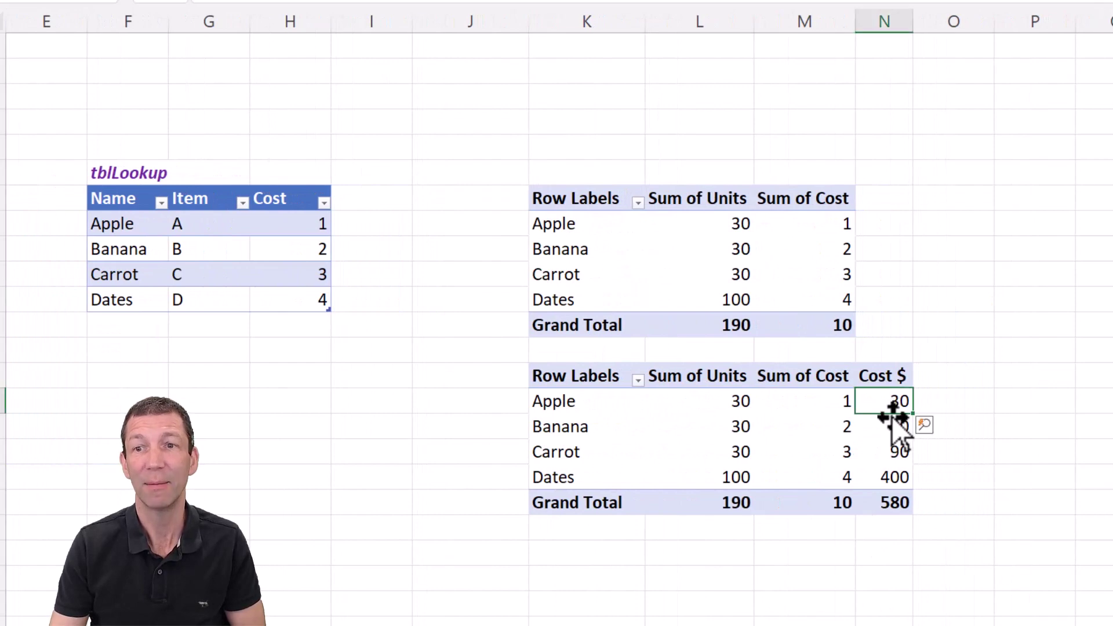